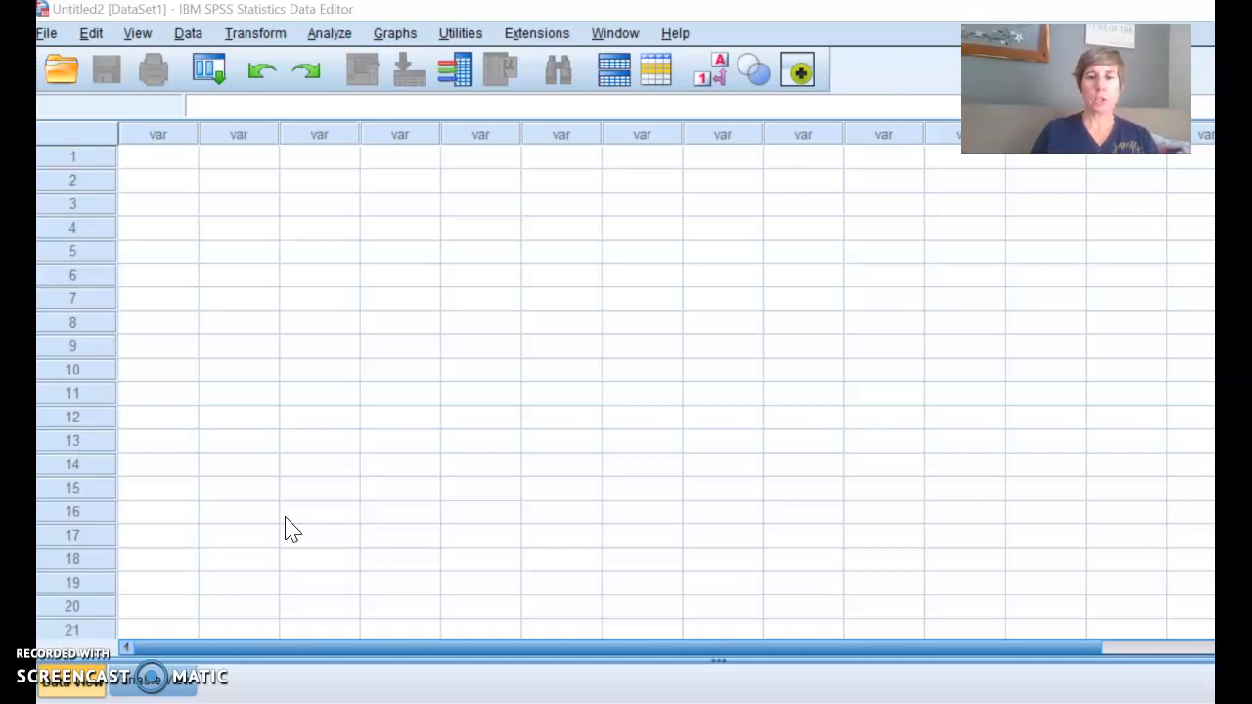
- Look at the output viewer window, then return to the untitled dataset and display its variable definitions
click(292, 529)
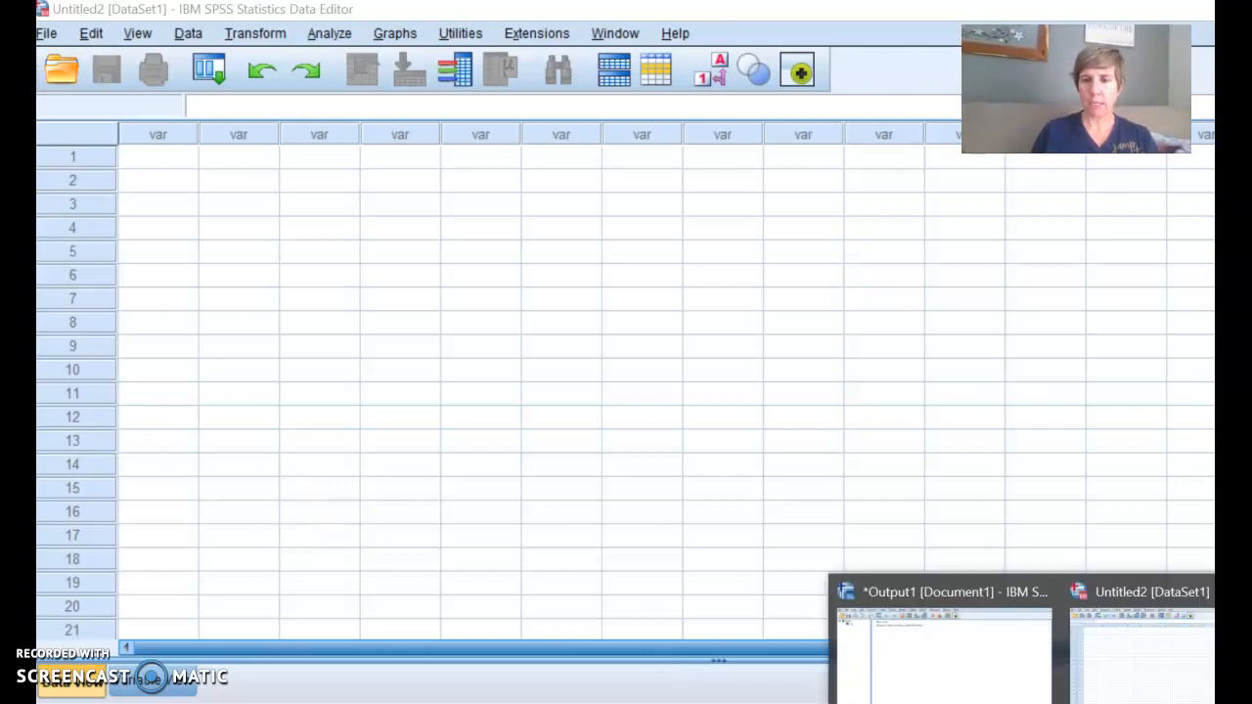
click(978, 665)
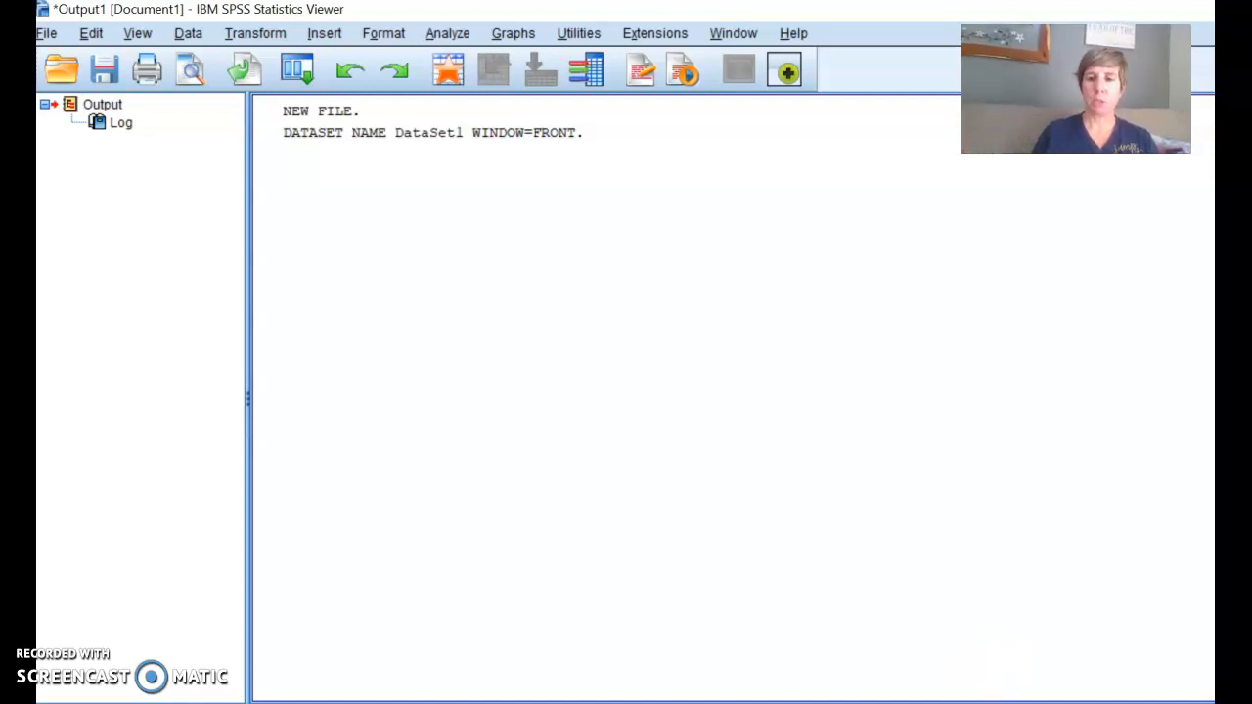
click(1060, 703)
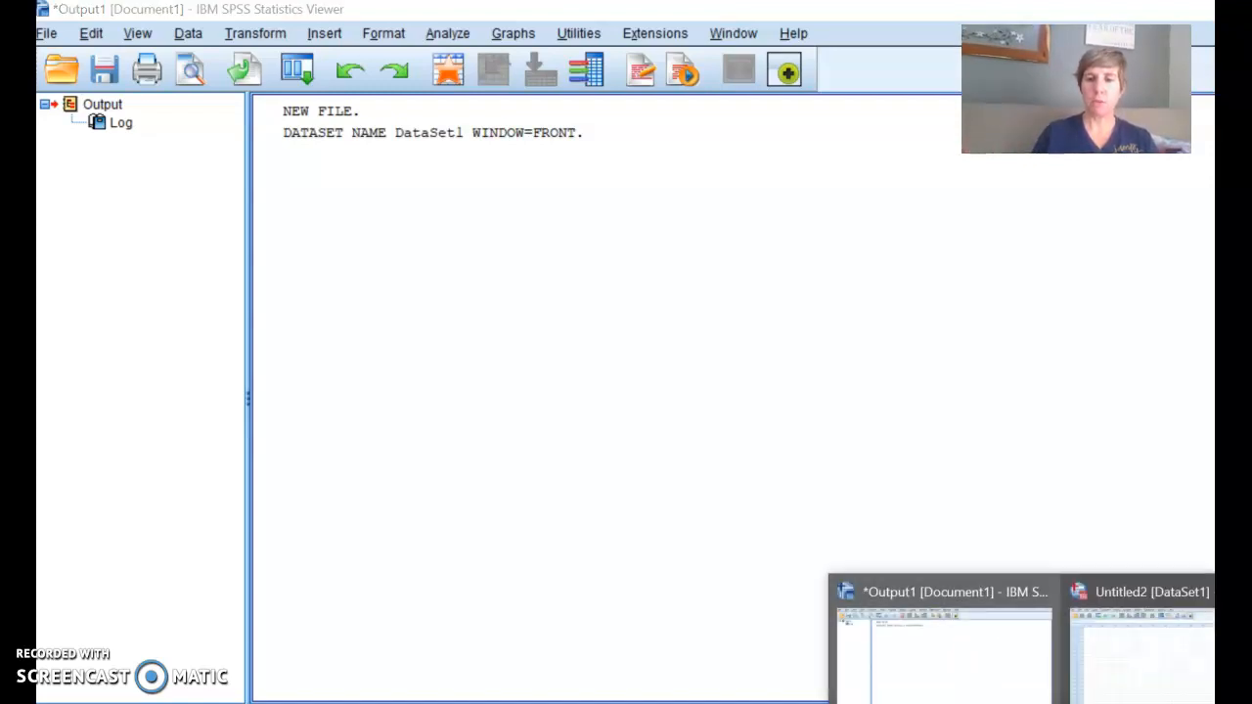
click(1116, 674)
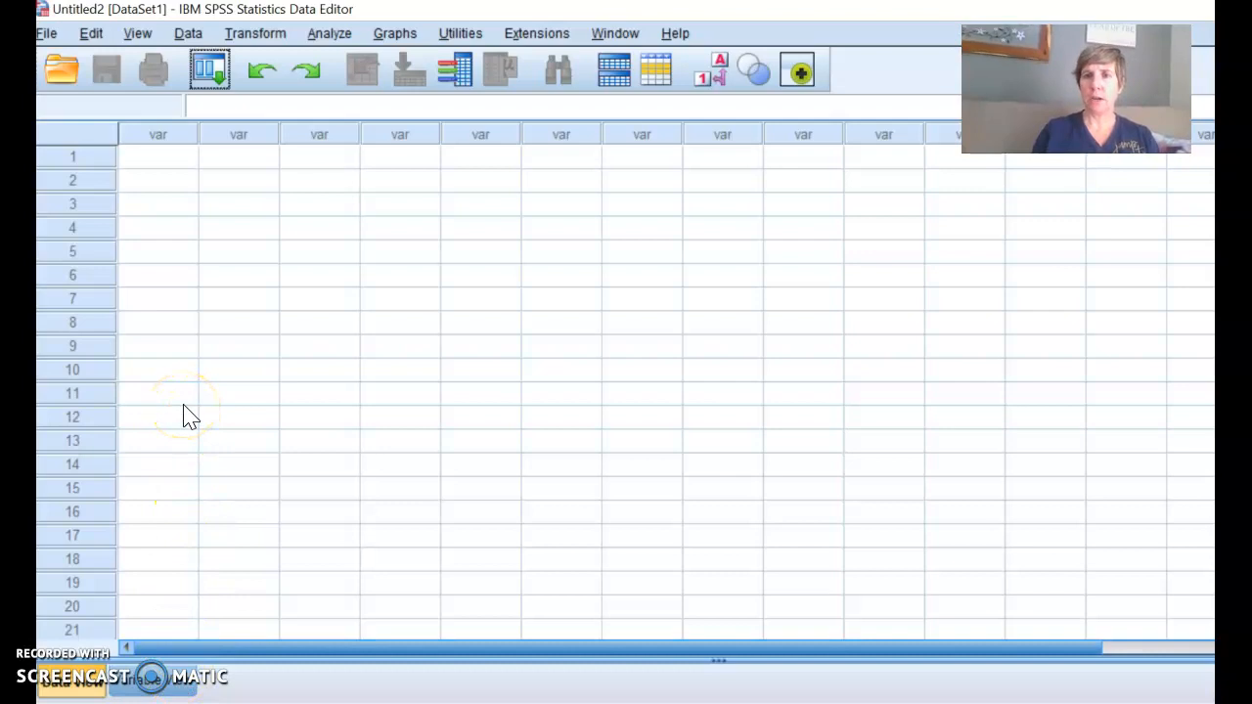
click(150, 685)
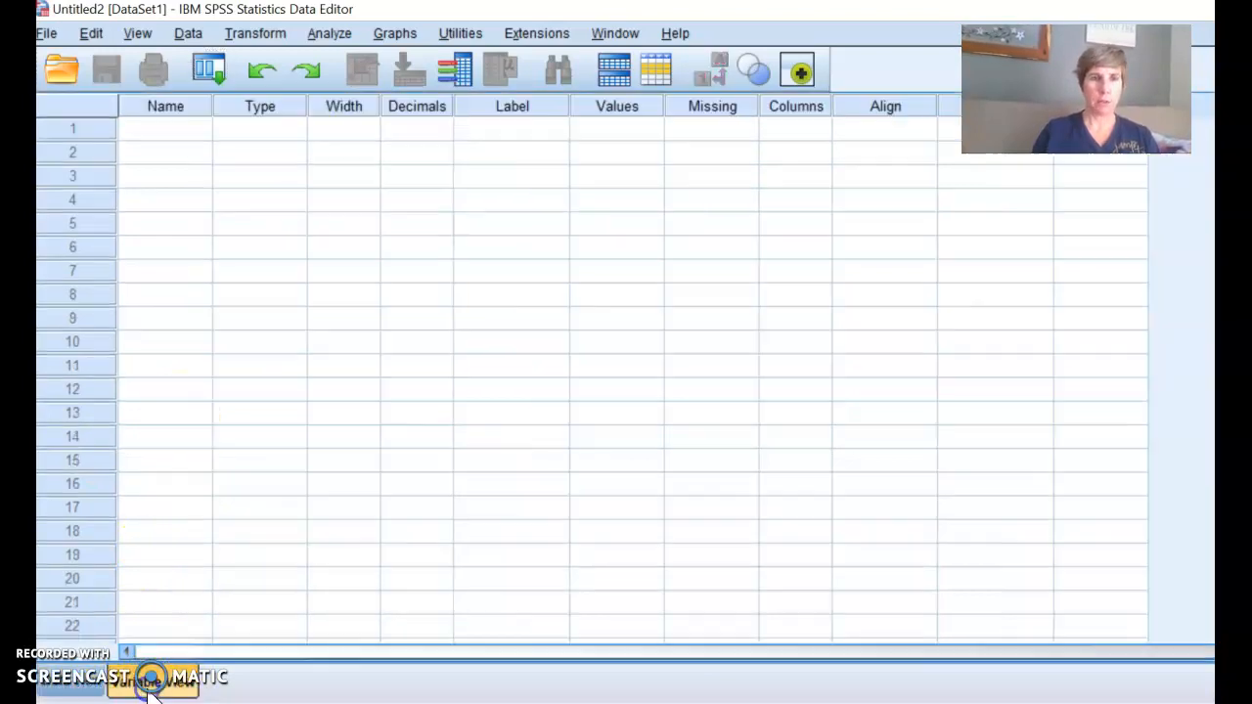
- Try to name the first variable 1gender
click(160, 137)
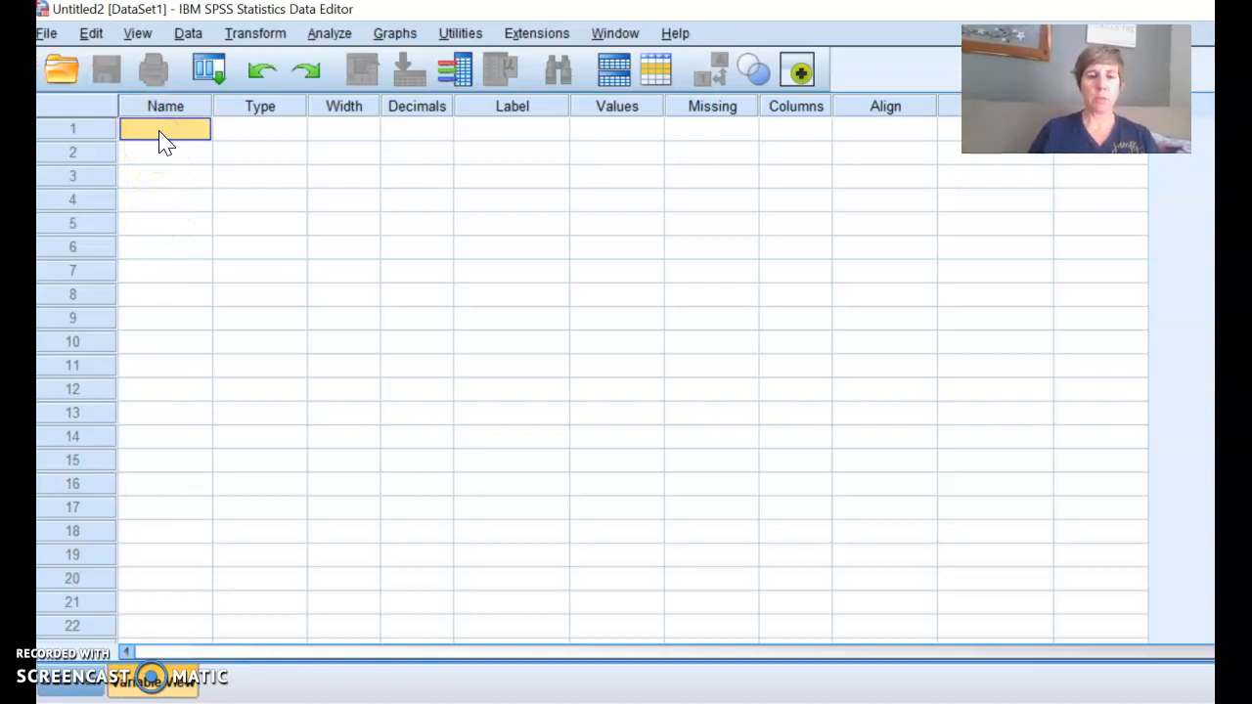
text(gender)
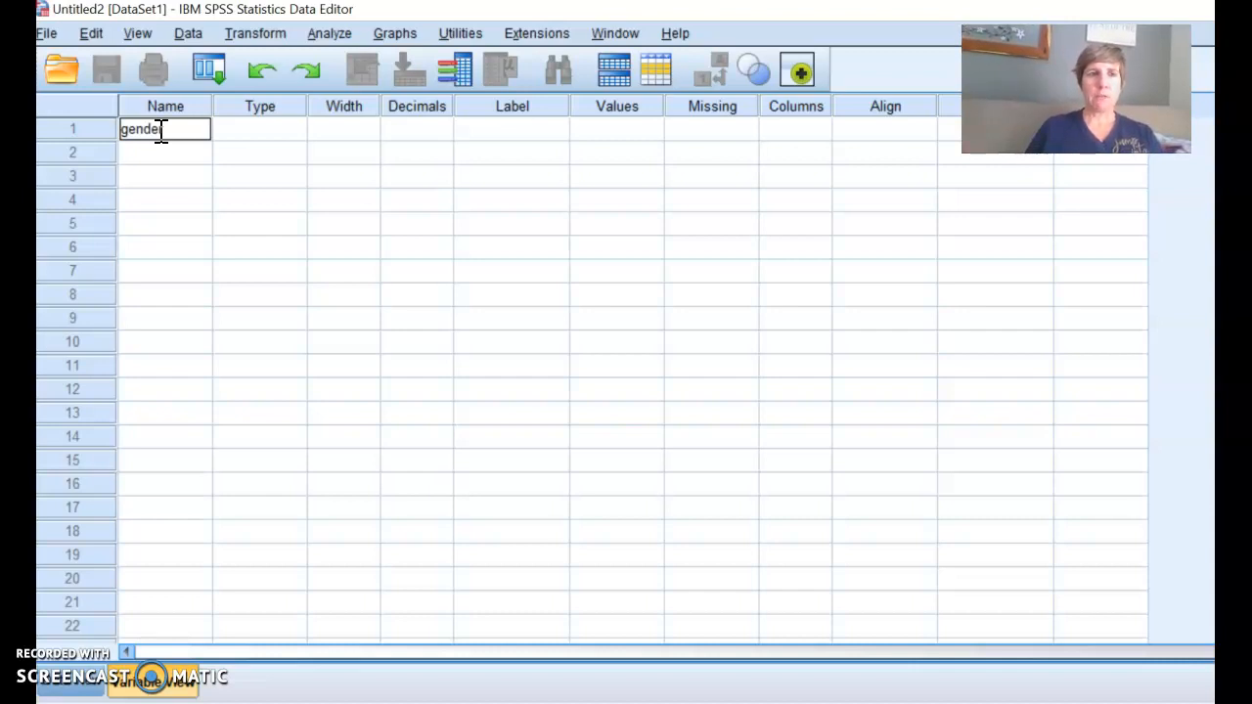
click(122, 129)
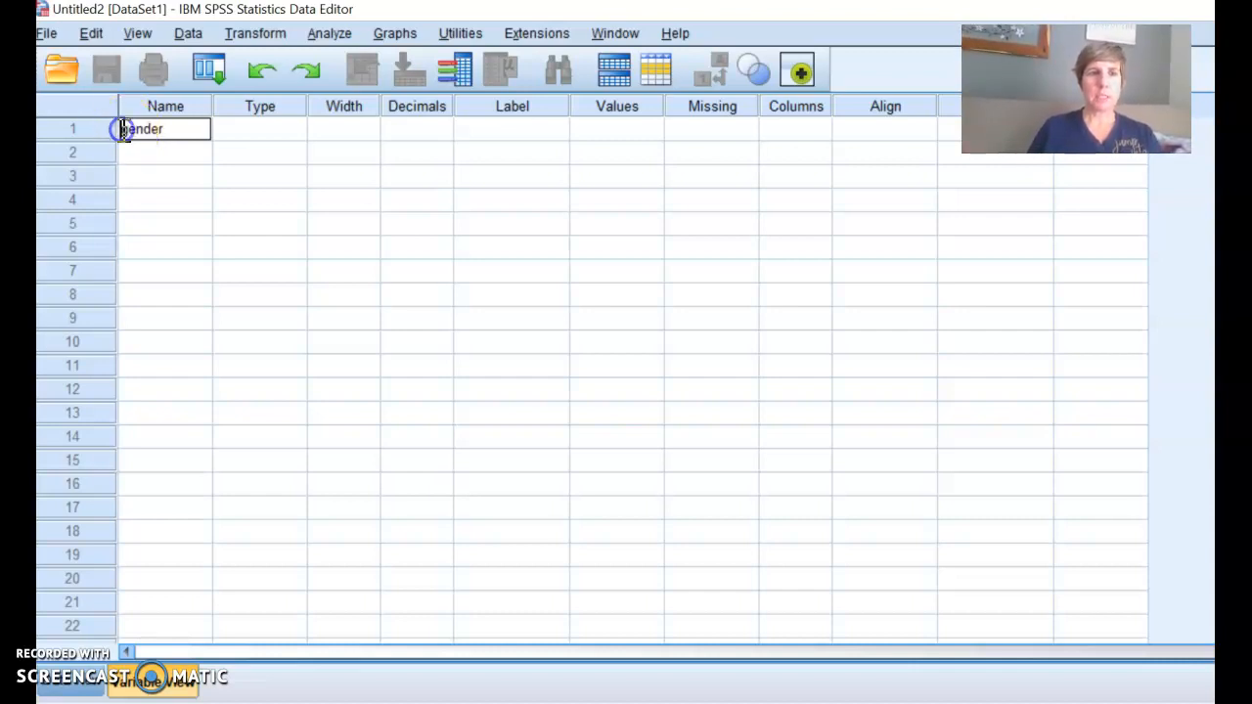
text(1)
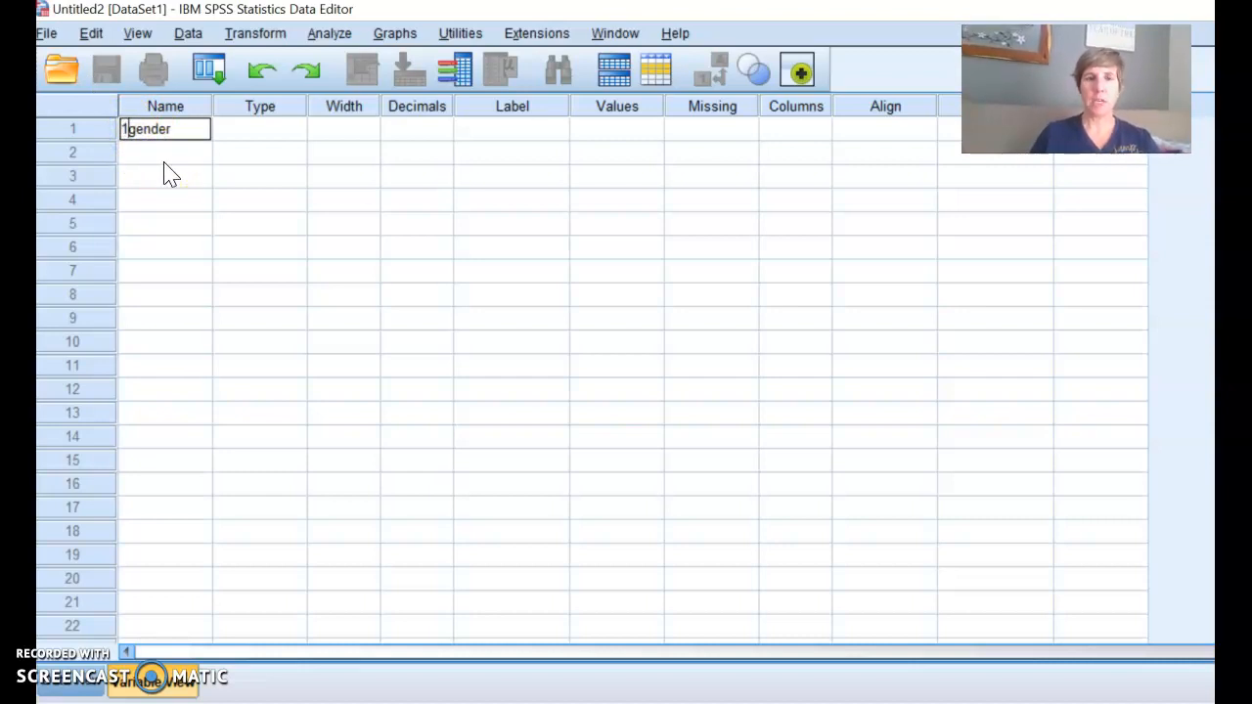
key(Return)
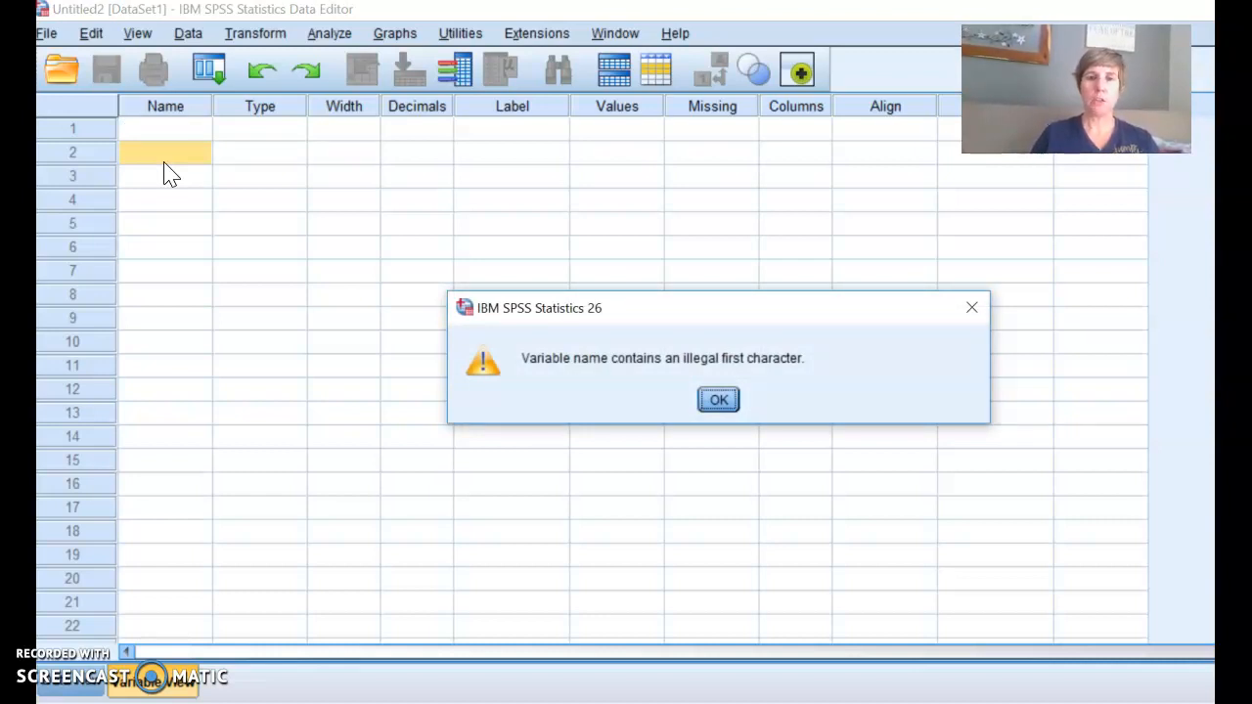
click(722, 403)
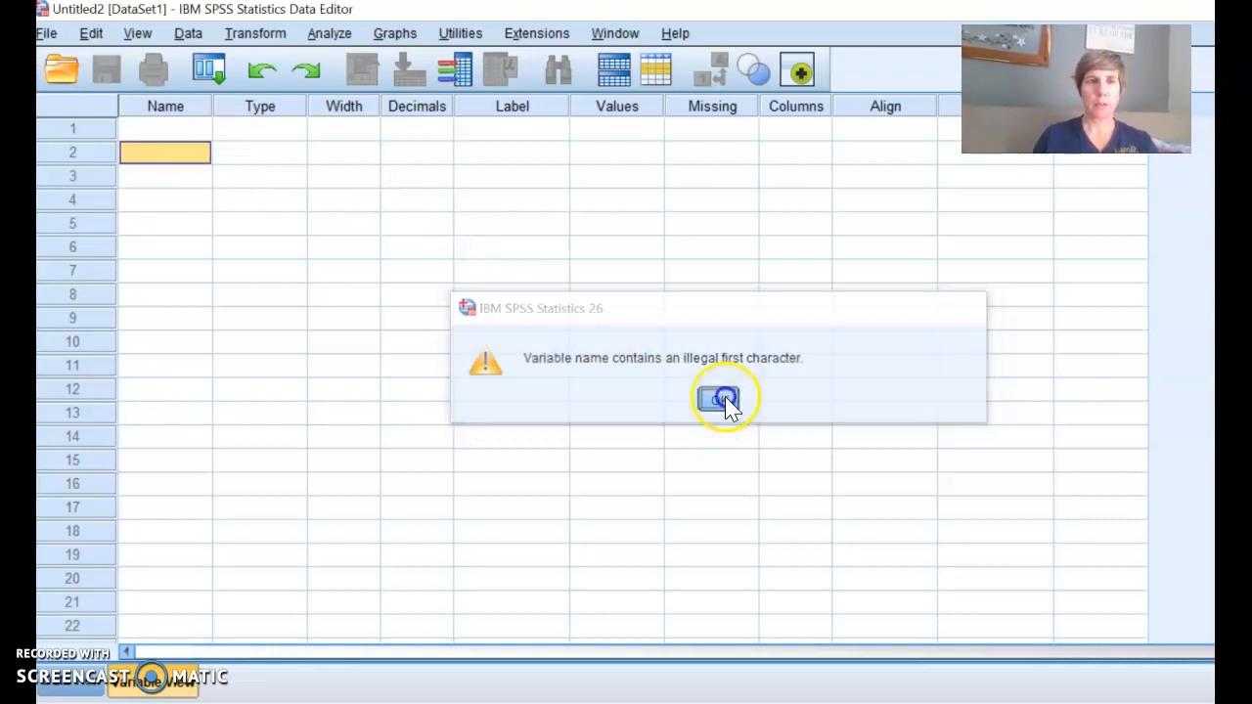
- Try to name the first variable "gender 1", with a space before the number
click(177, 131)
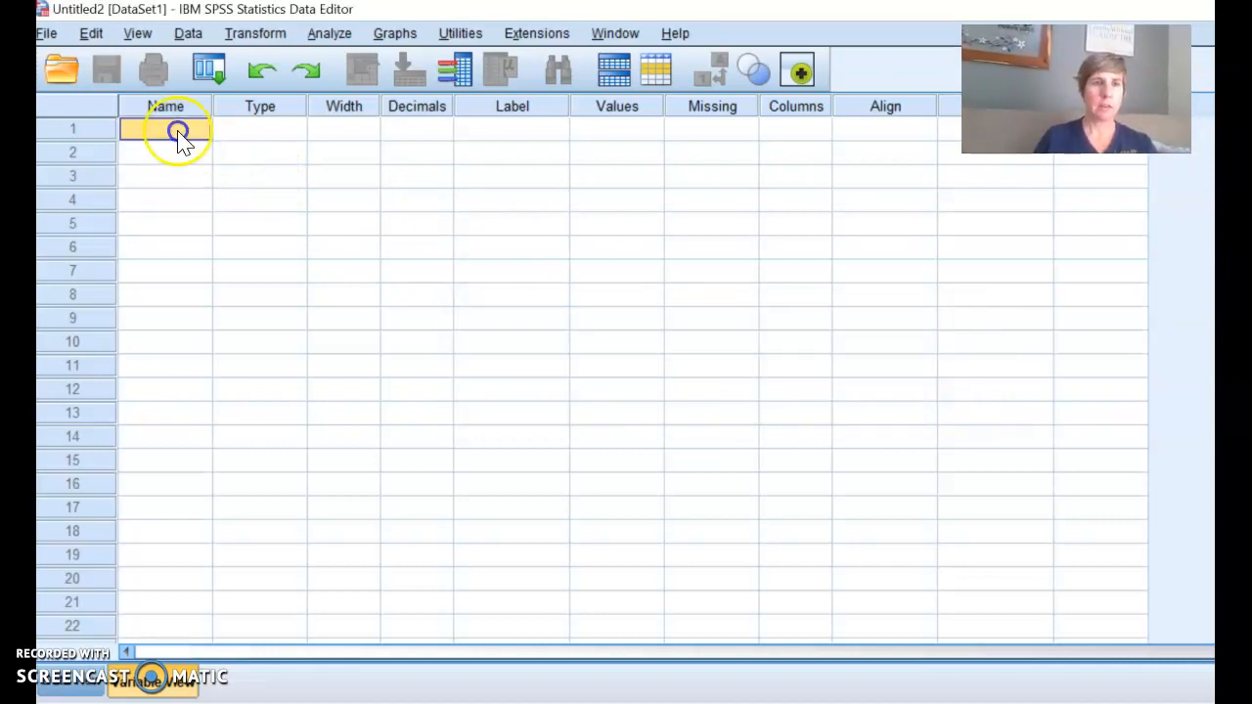
text(gender)
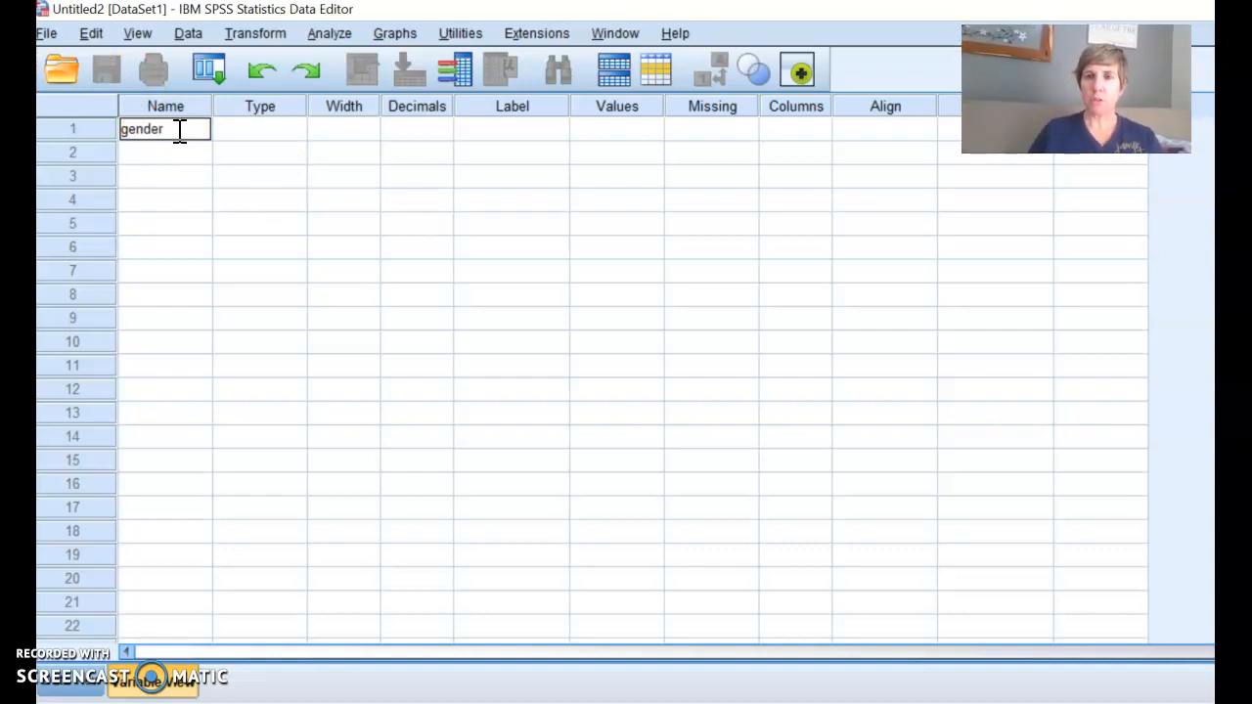
text(1)
key(Return)
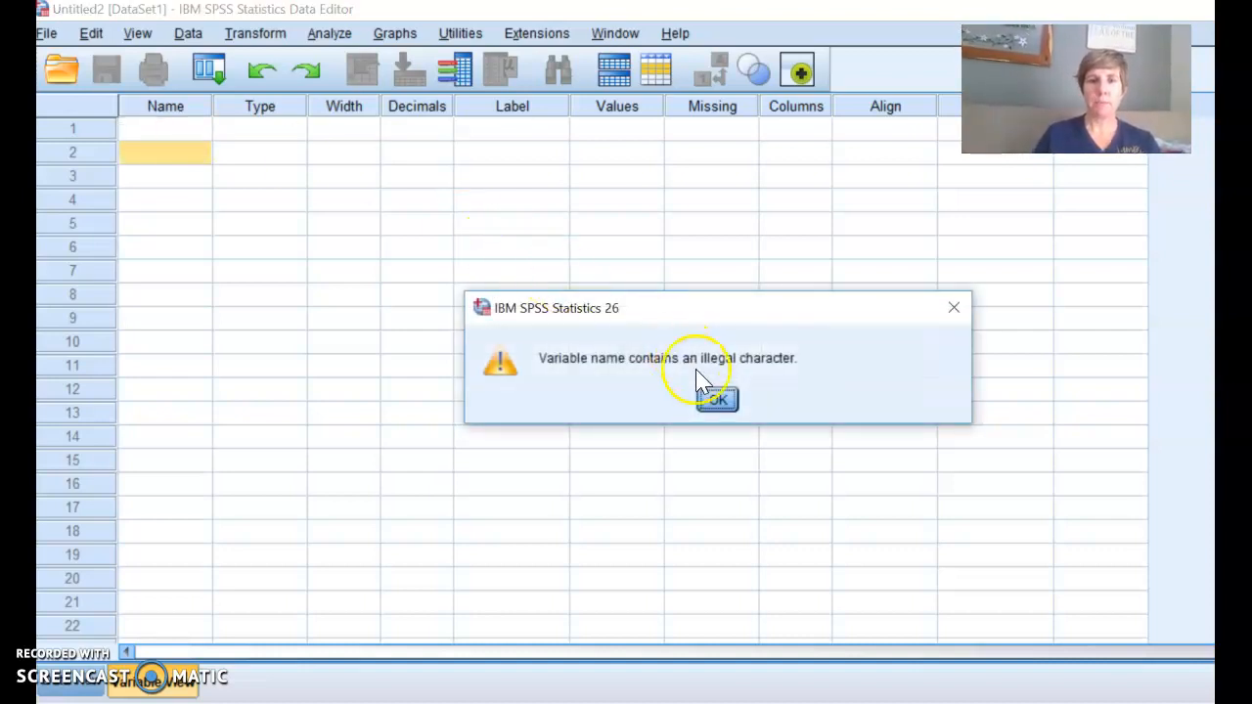
click(717, 399)
- Name the first variable gender and the second variable weight
click(131, 127)
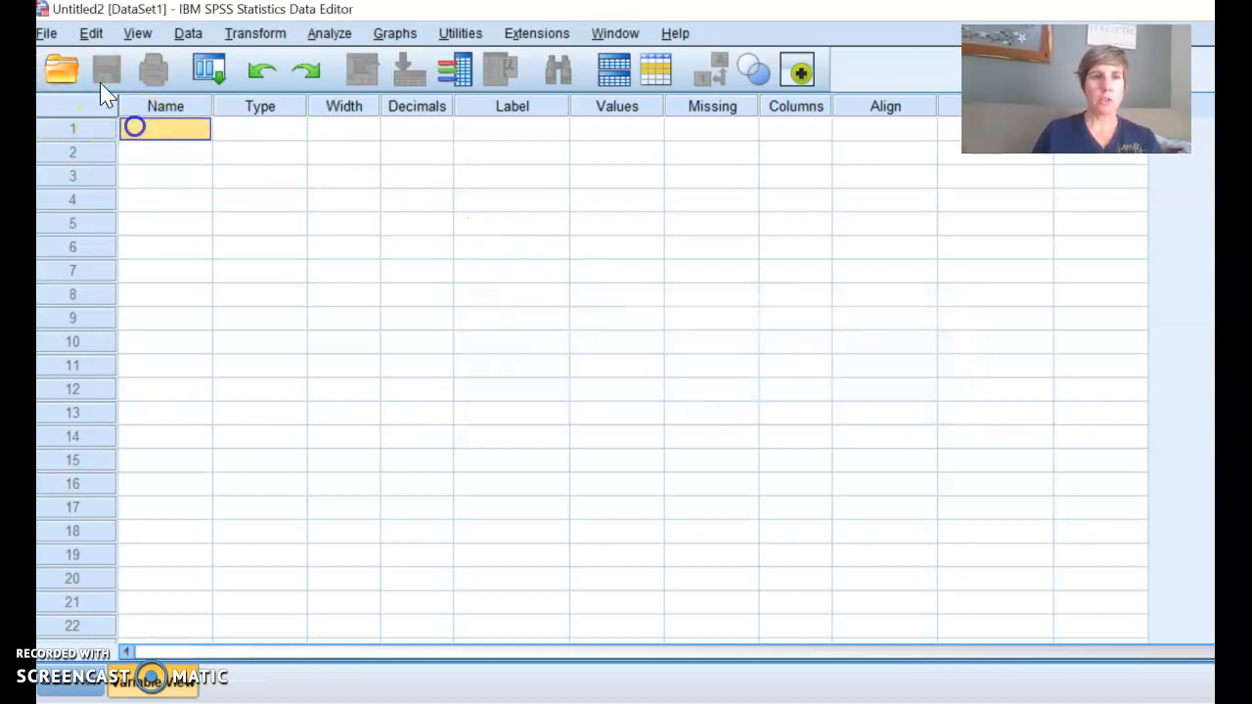
text(gender)
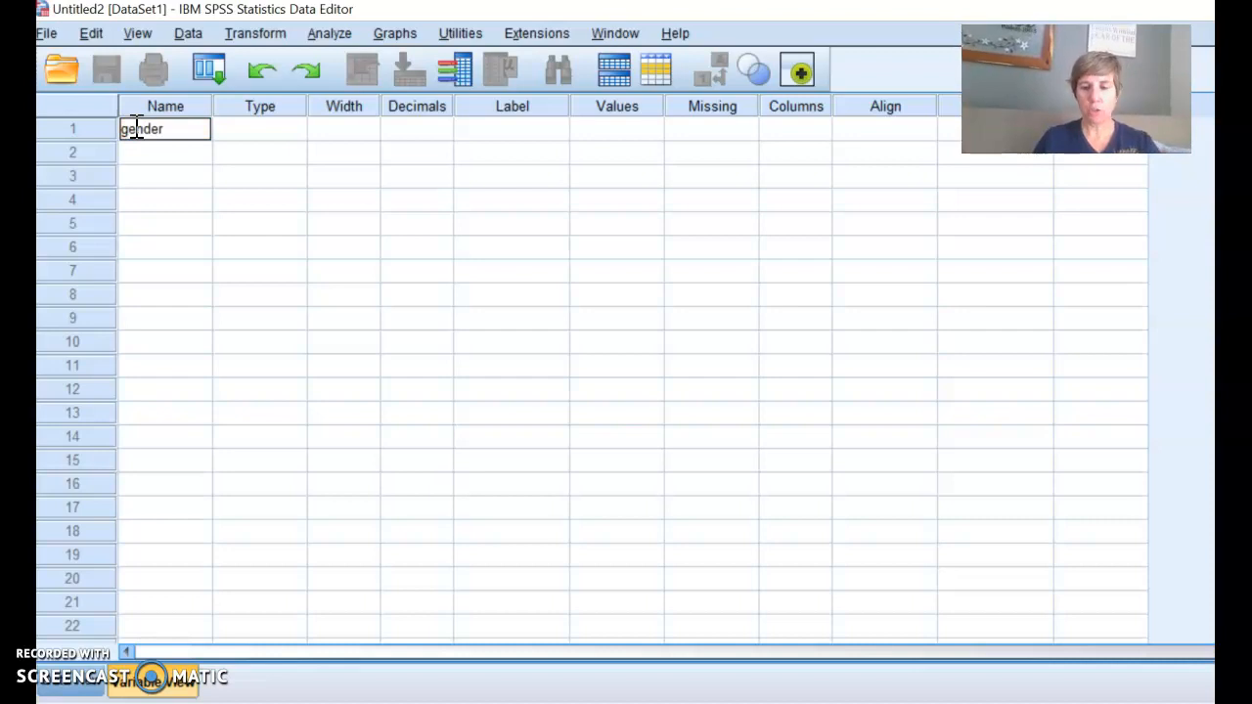
text(_1)
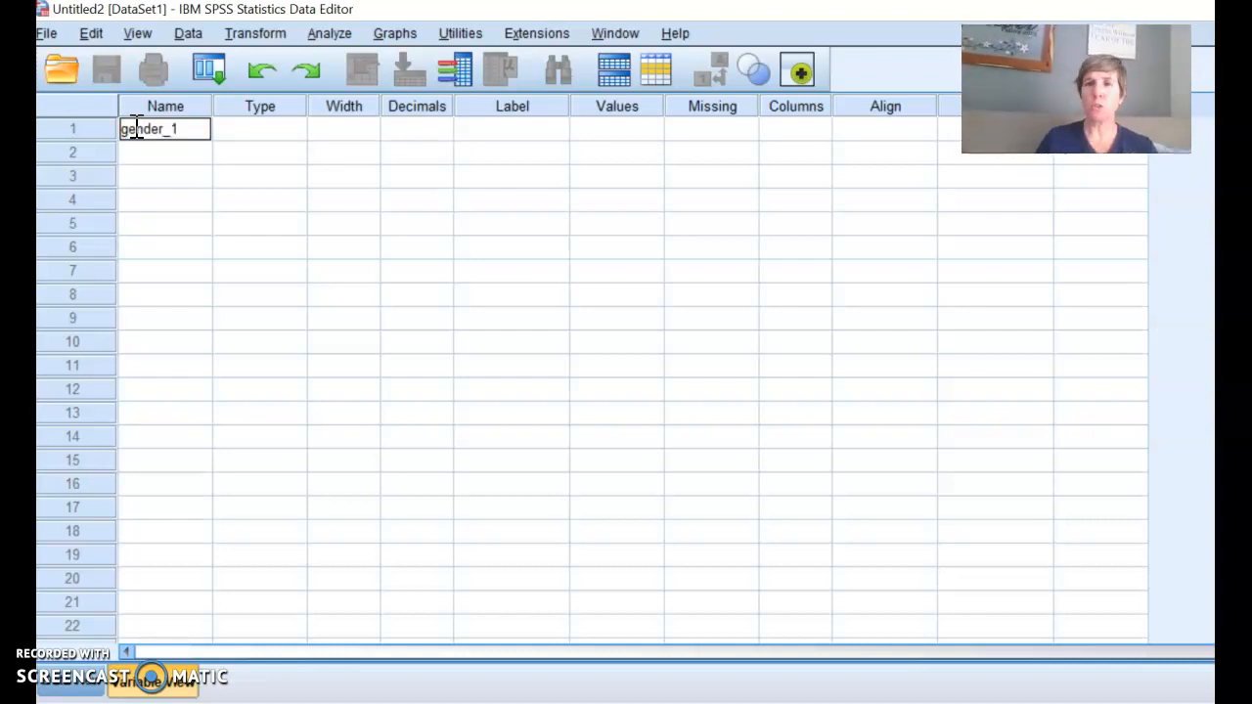
key(BackSpace)
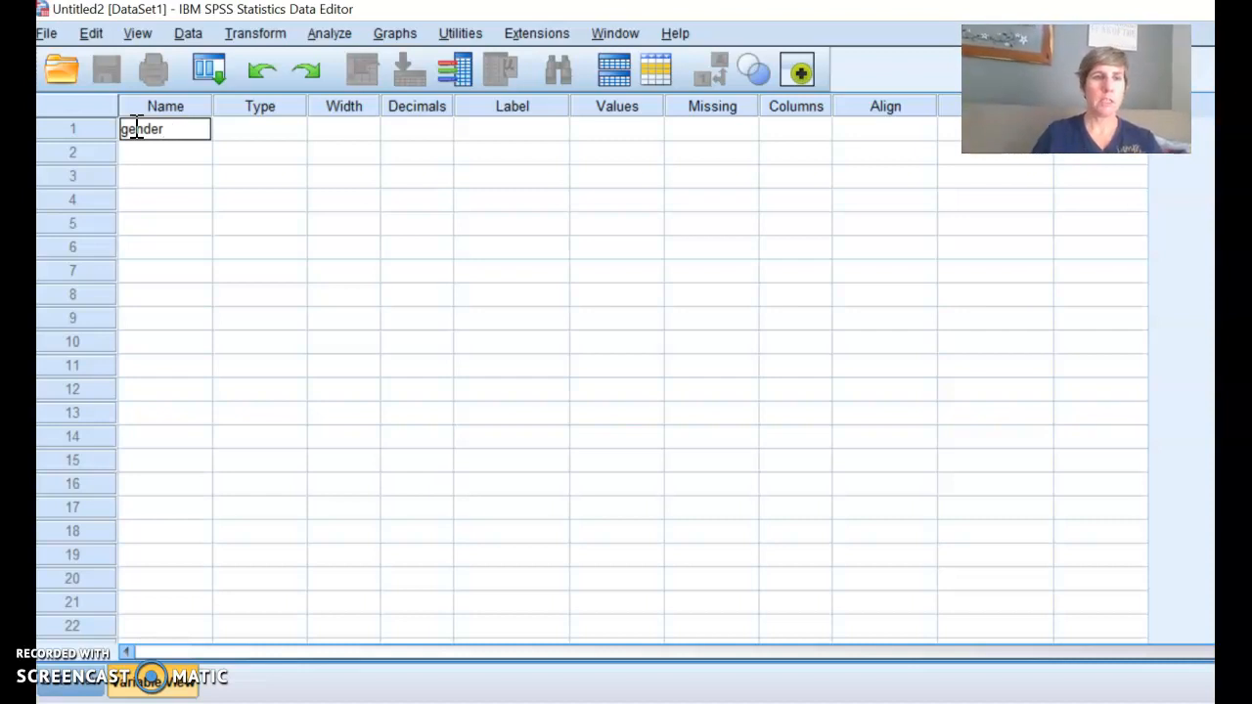
key(Return)
text(weight)
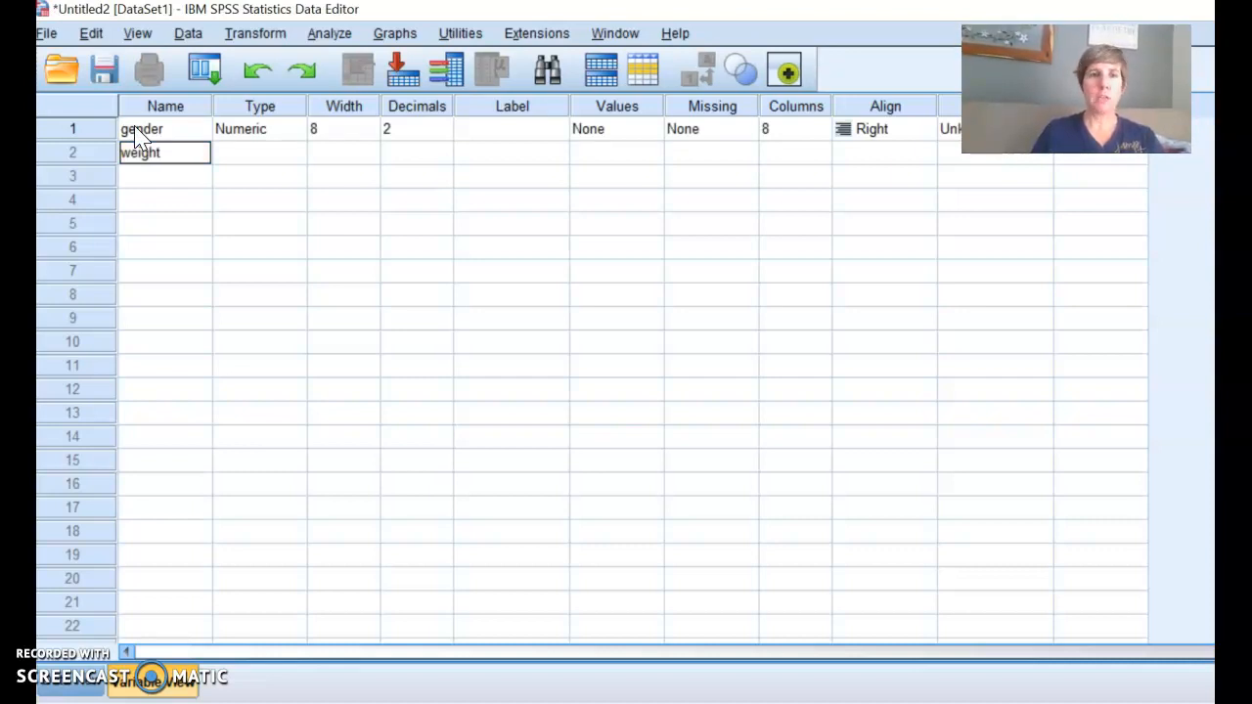
key(Return)
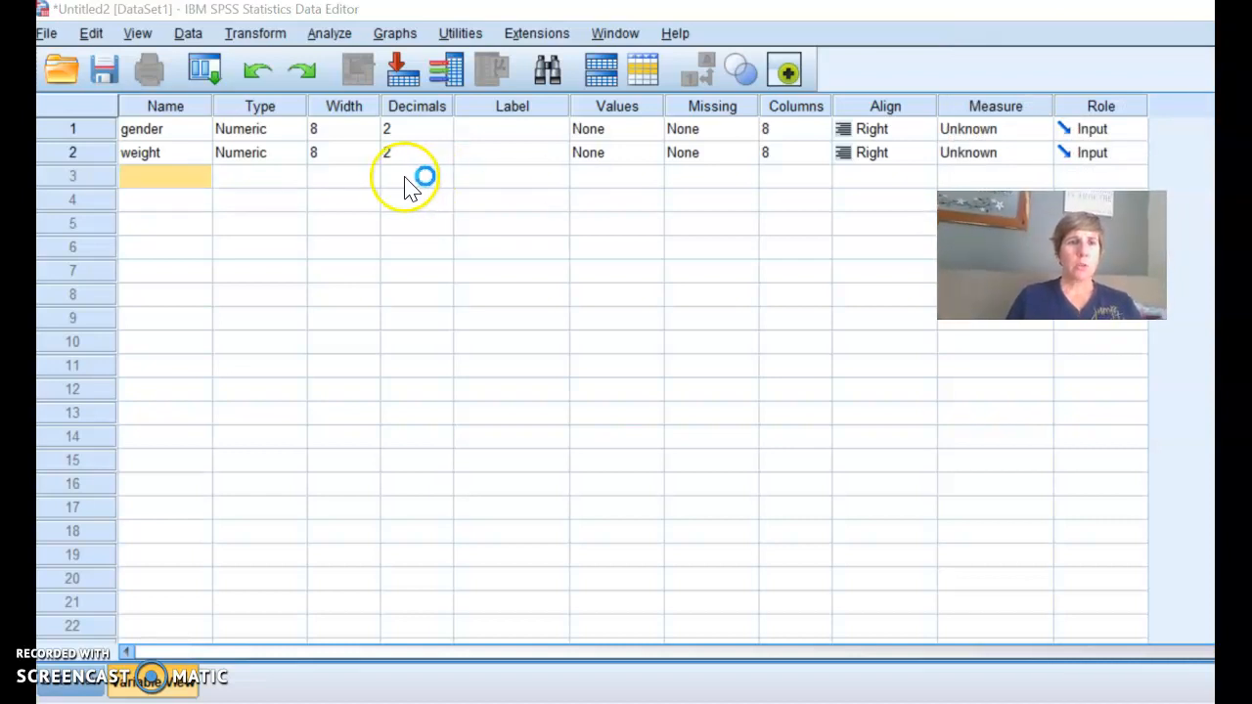
- Review the variable type options for gender, keeping it Numeric
click(302, 128)
click(302, 126)
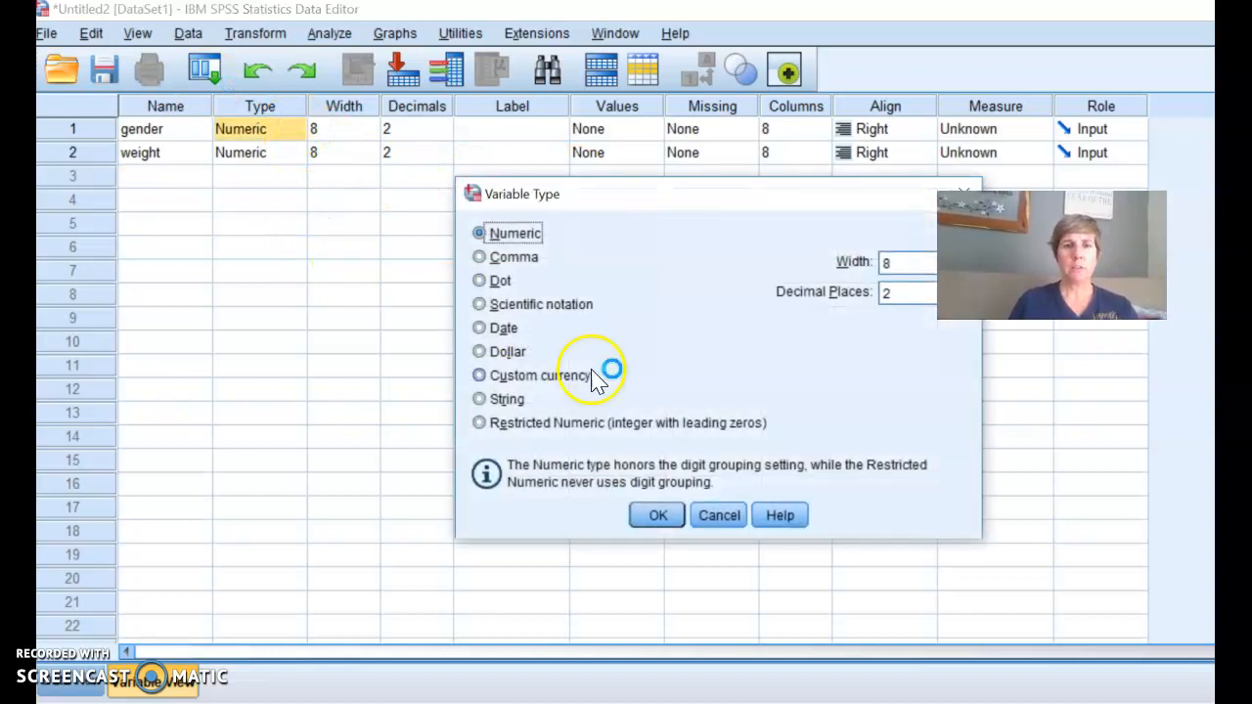
click(725, 526)
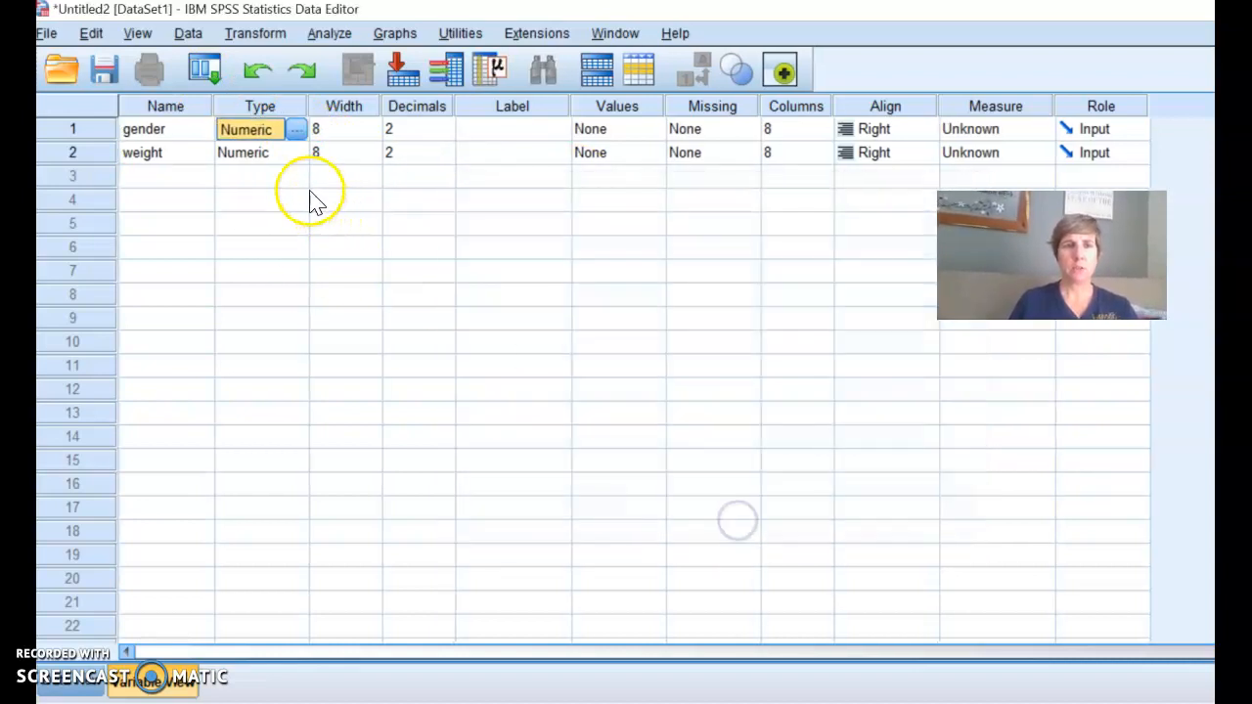
click(295, 130)
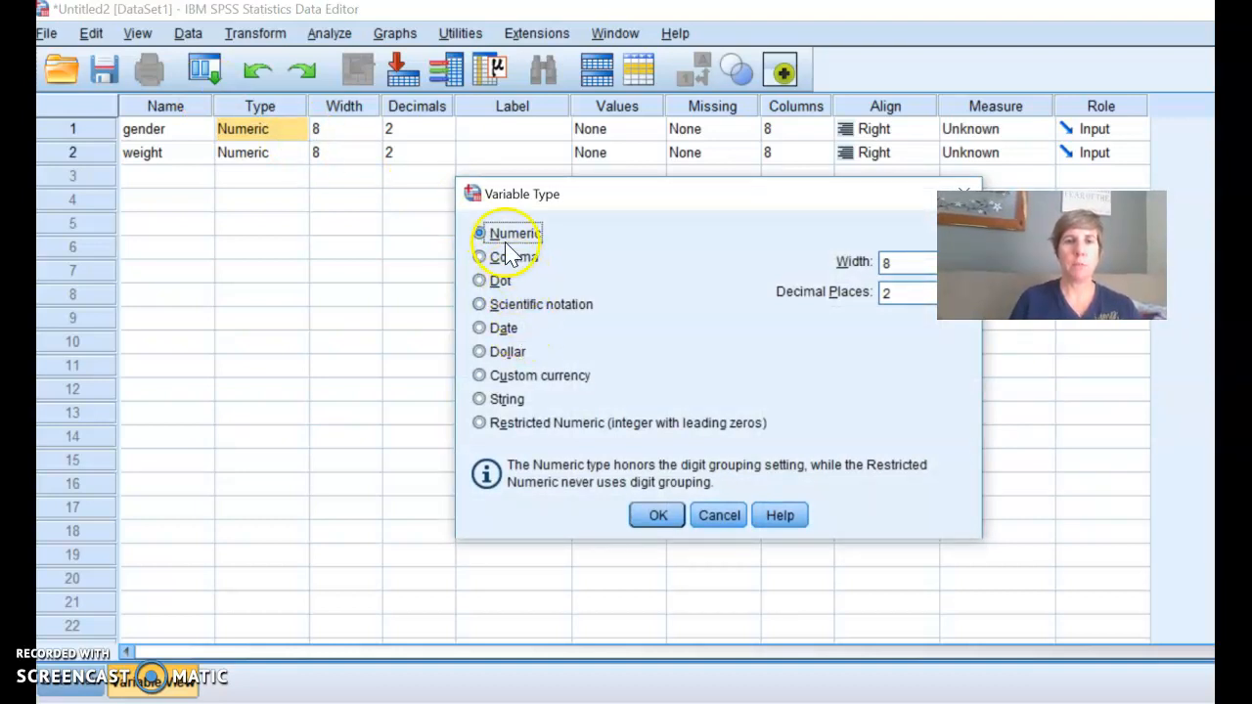
click(653, 518)
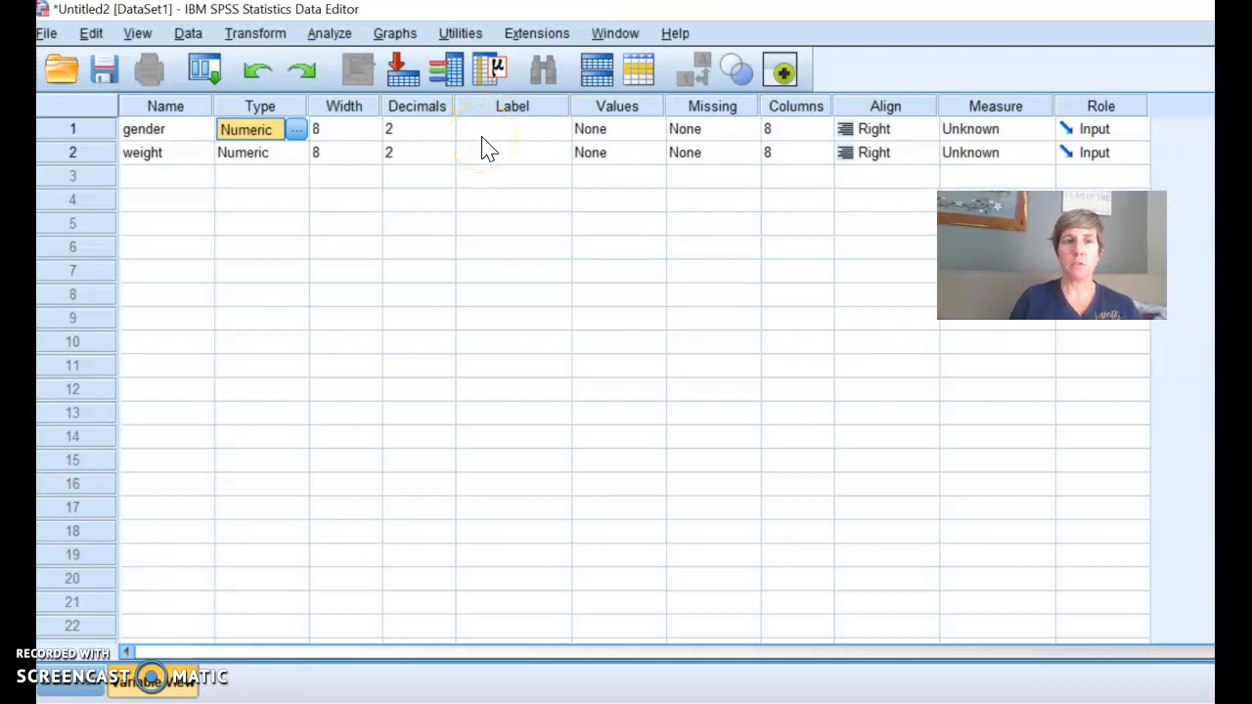
- Add a third variable named q1 and give it the label "is about demographics"
click(160, 181)
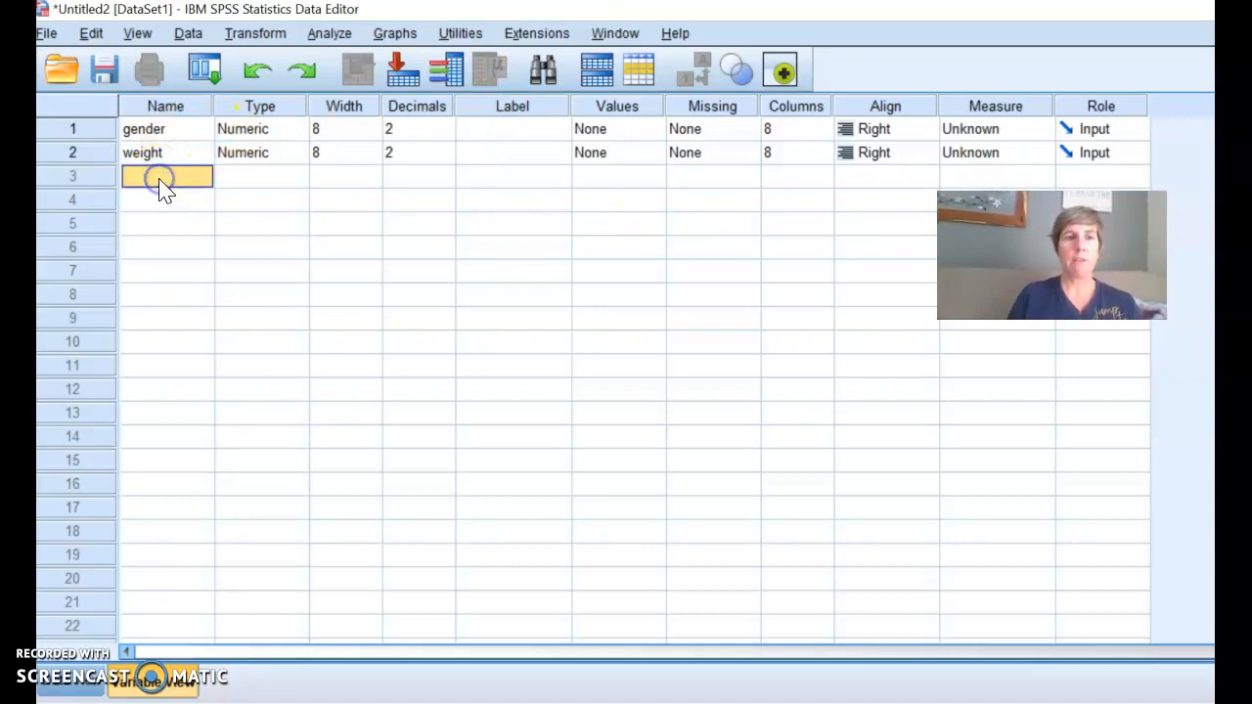
text(q1)
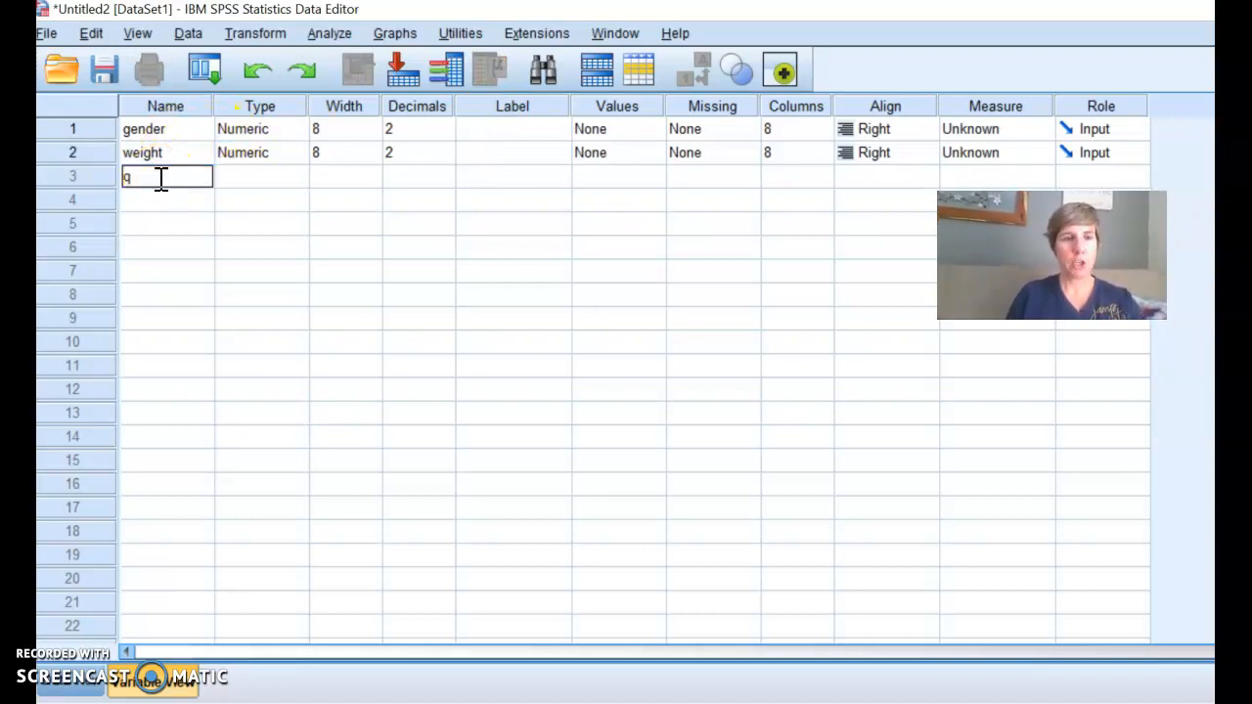
click(479, 178)
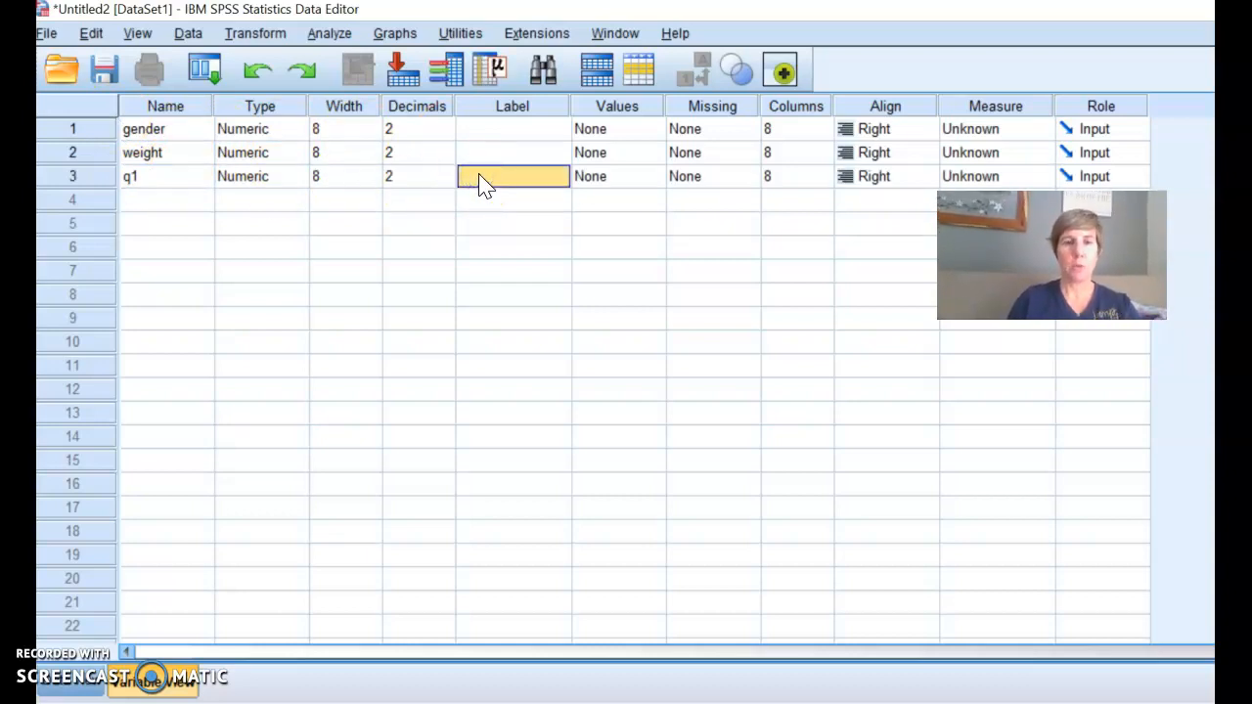
text(is about deo)
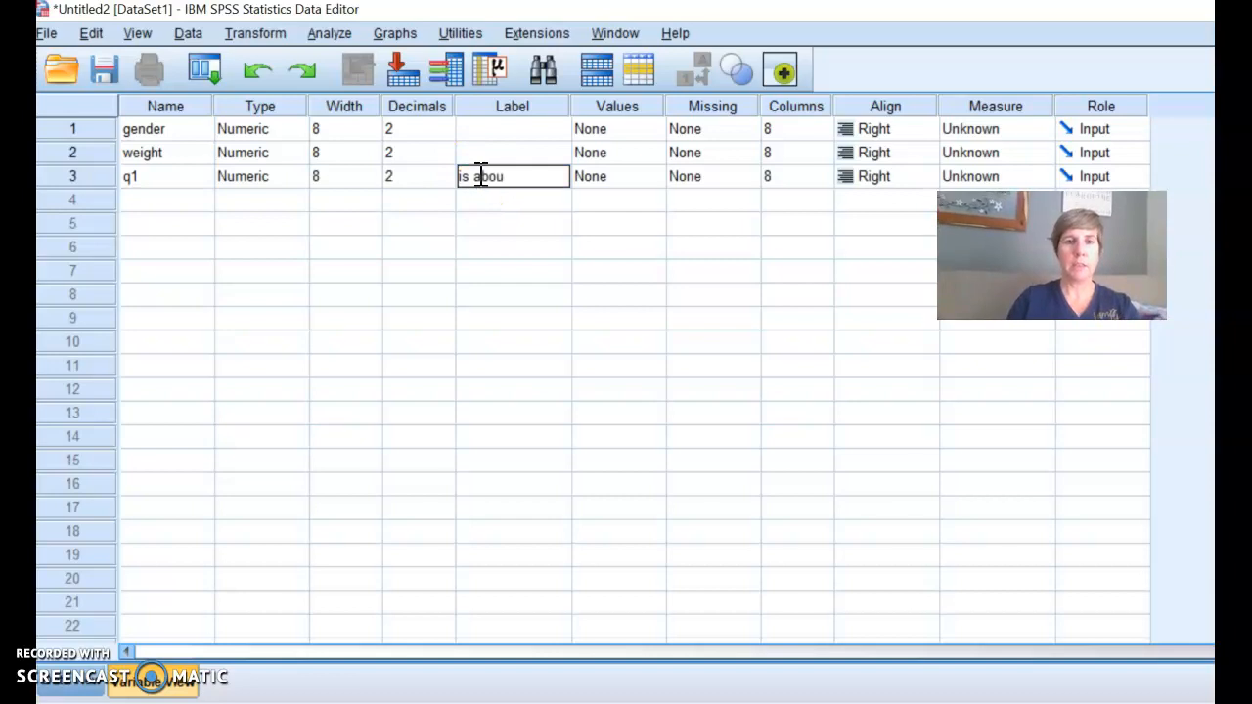
key(BackSpace)
text(mog)
key(BackSpace)
key(BackSpace)
text(ogrr)
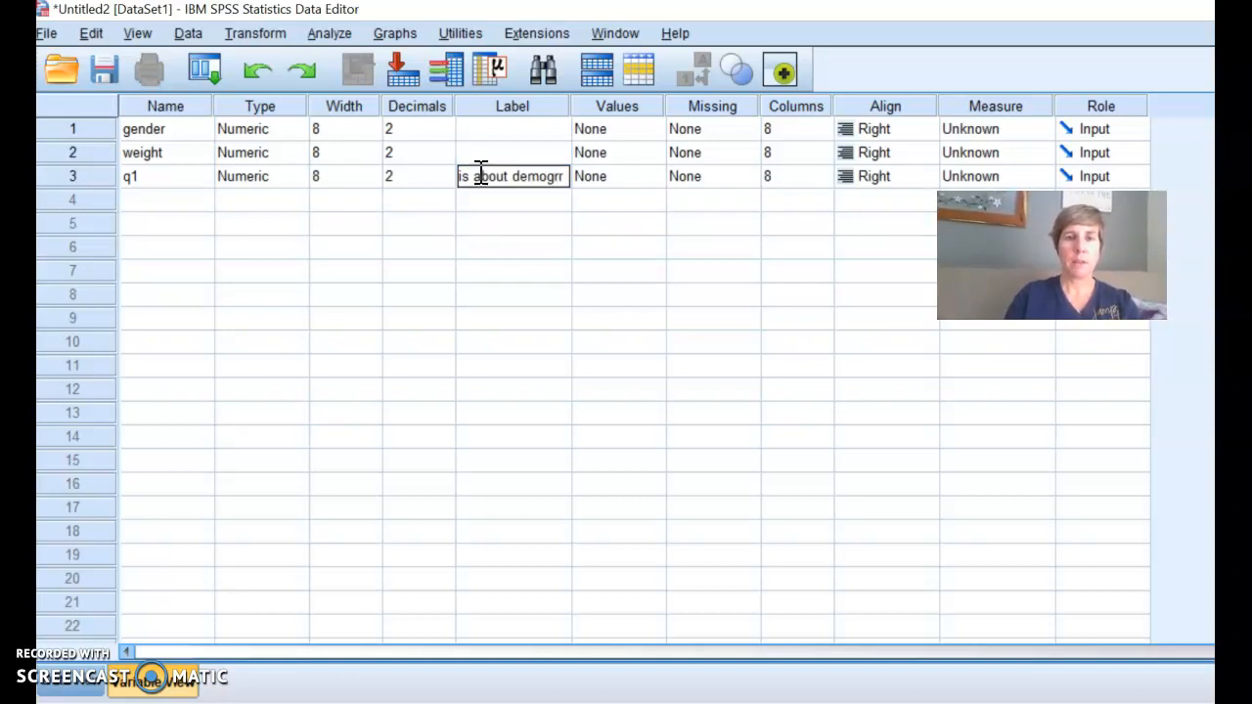
key(BackSpace)
text(a)
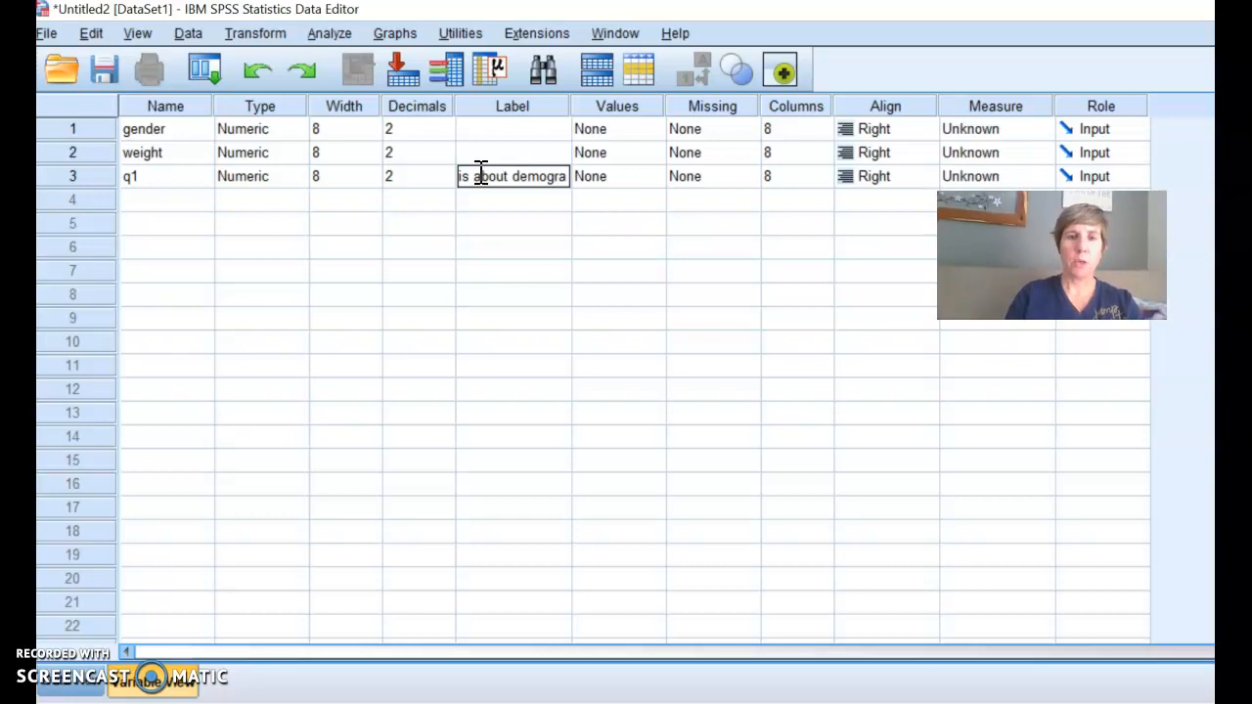
text(phics)
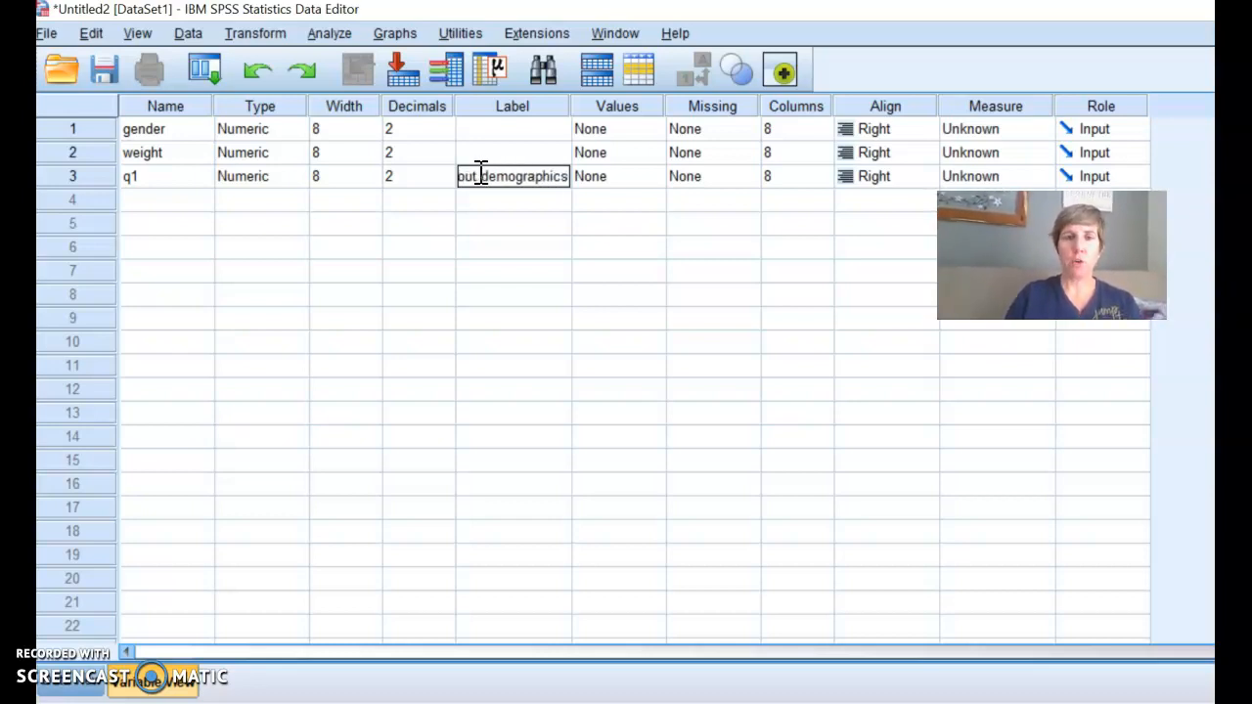
key(Return)
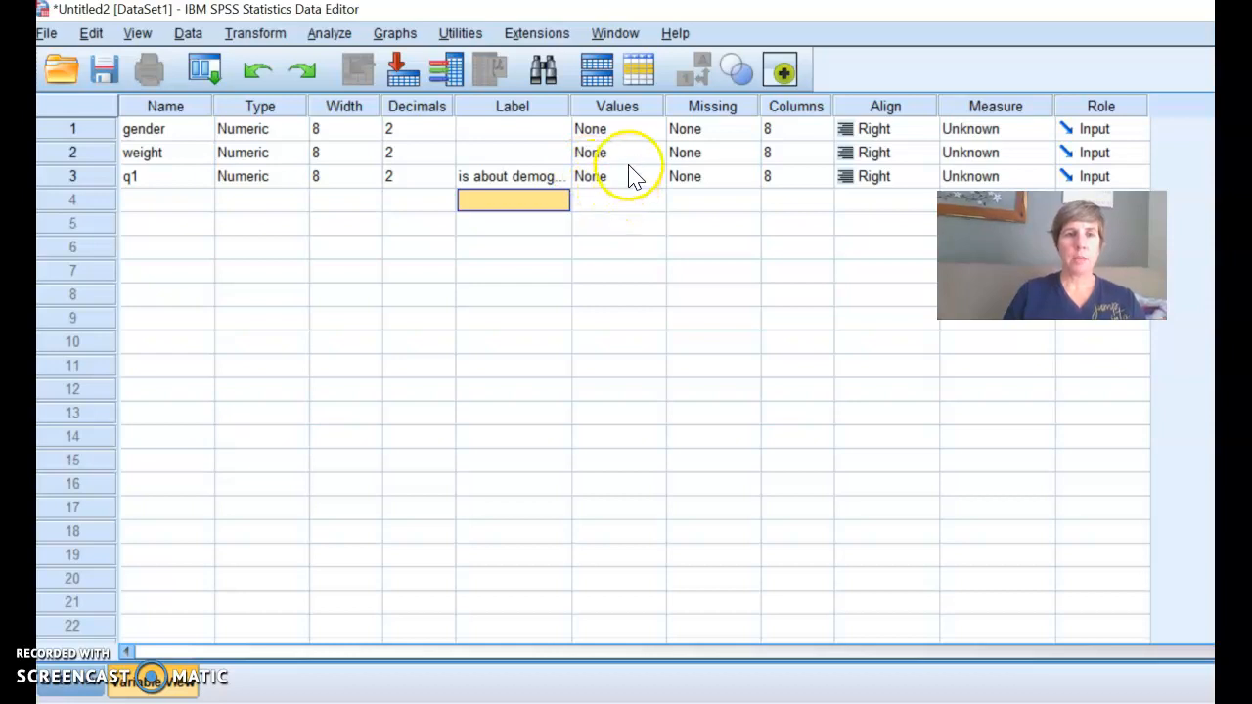
- Define value labels for gender, with 1 as M and 2 as F
click(626, 132)
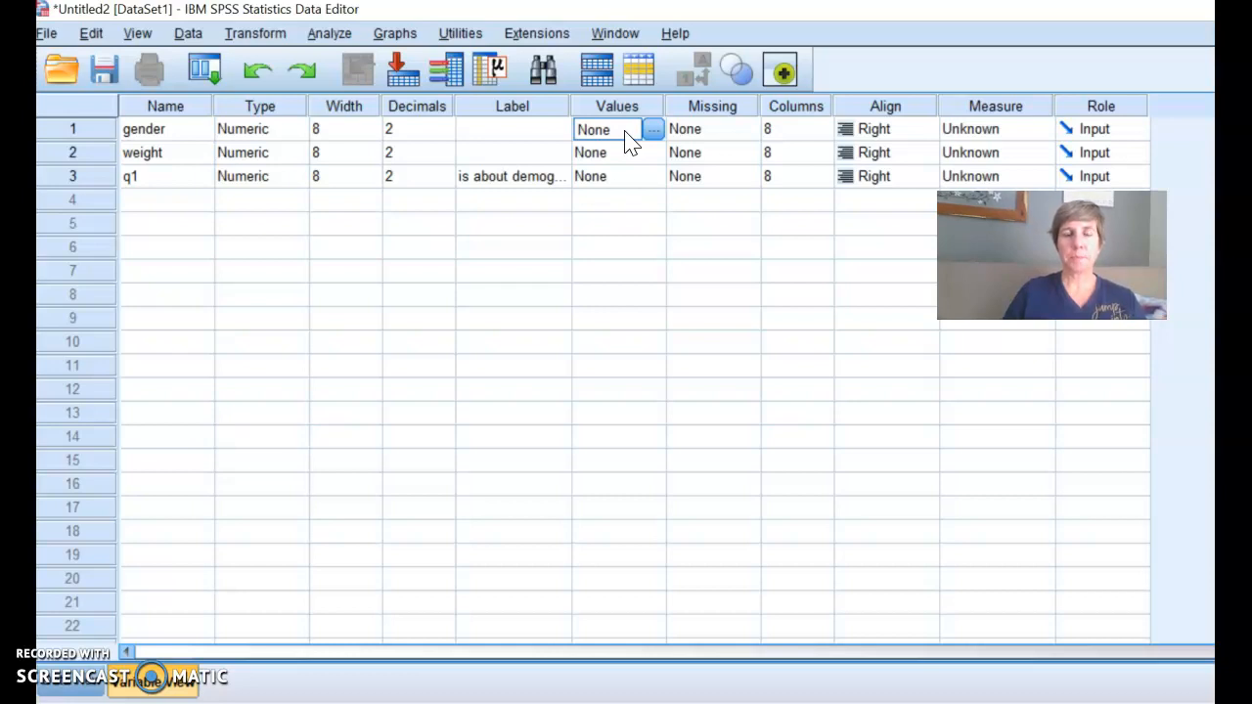
click(653, 129)
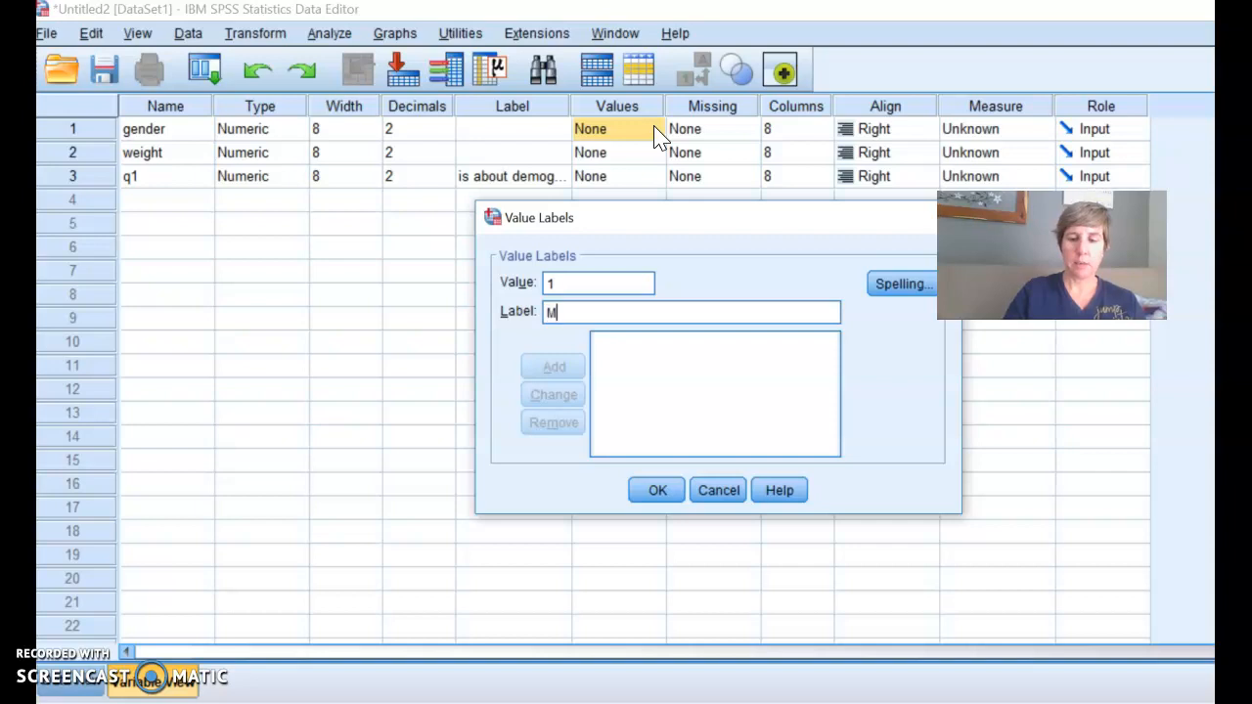
click(554, 367)
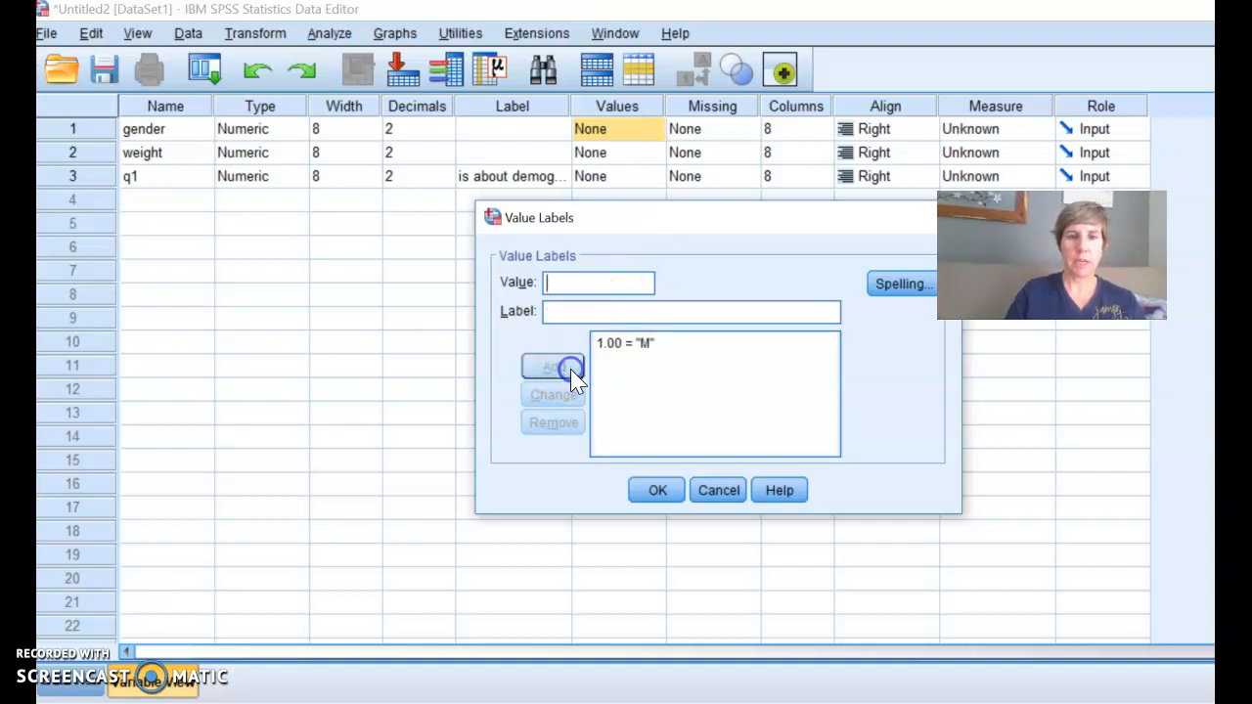
click(395, 205)
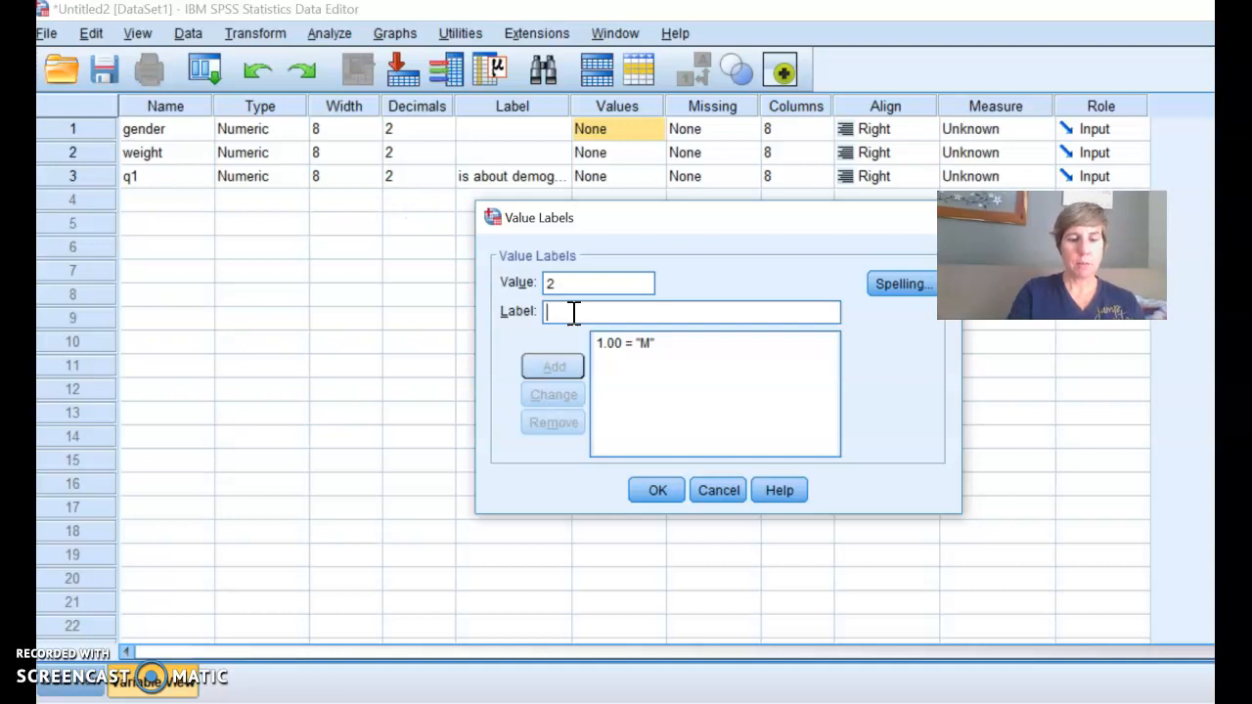
text(F)
click(555, 366)
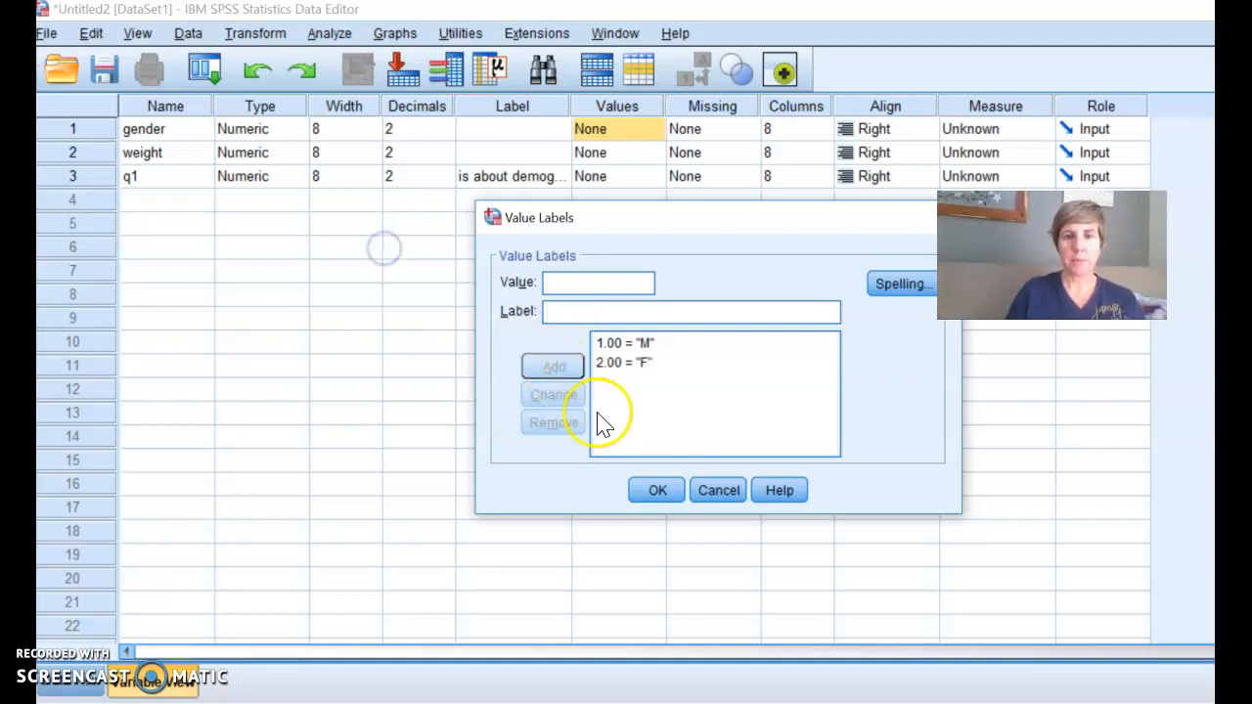
click(657, 494)
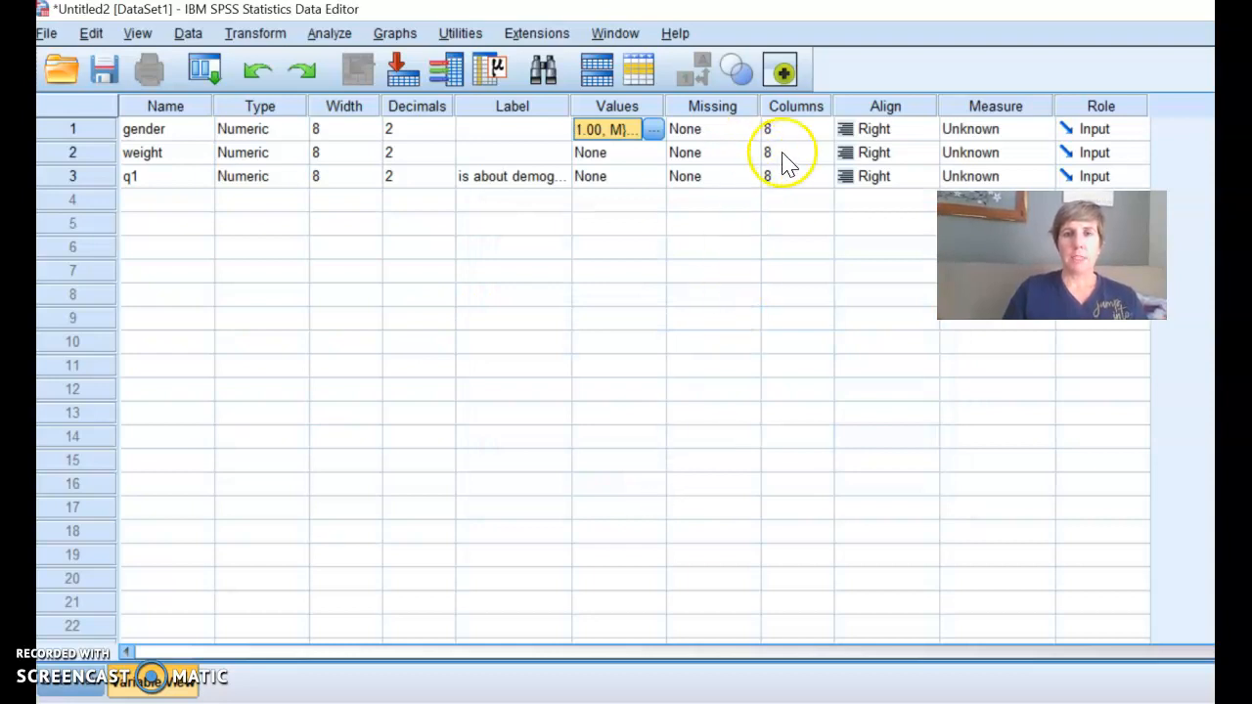
- Set the measurement level of gender to Nominal
click(997, 128)
click(1002, 147)
click(1041, 129)
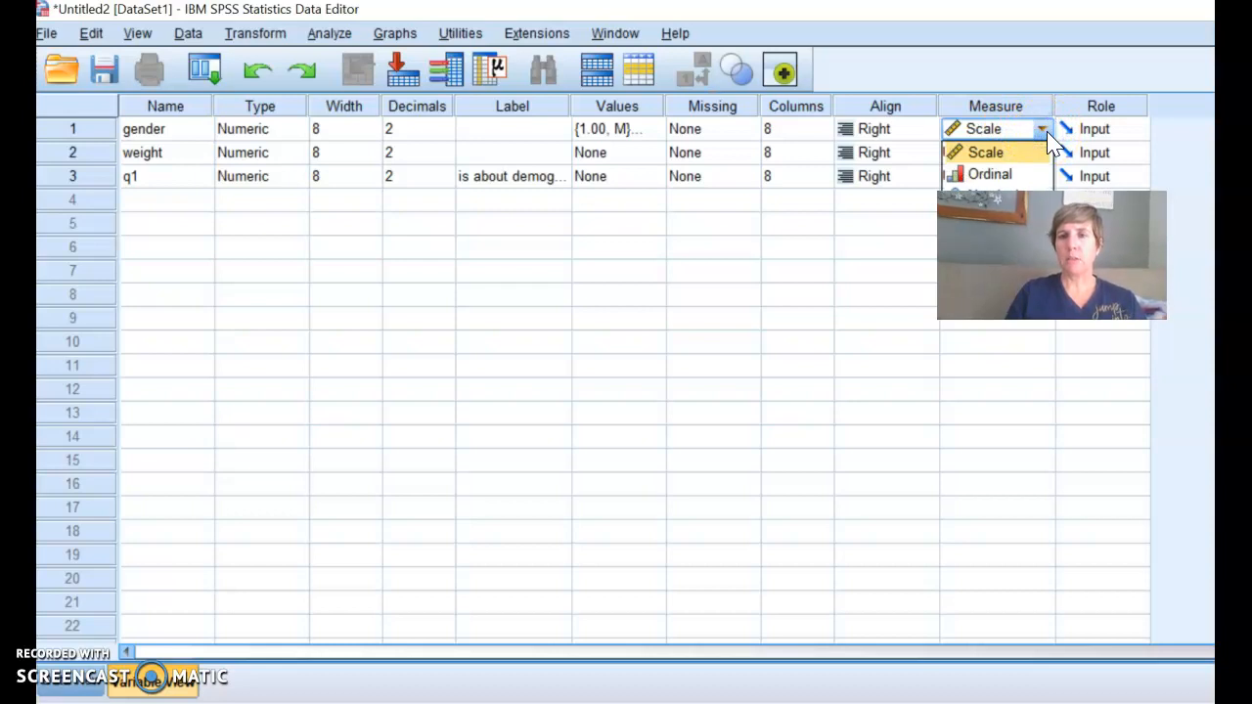
click(1037, 155)
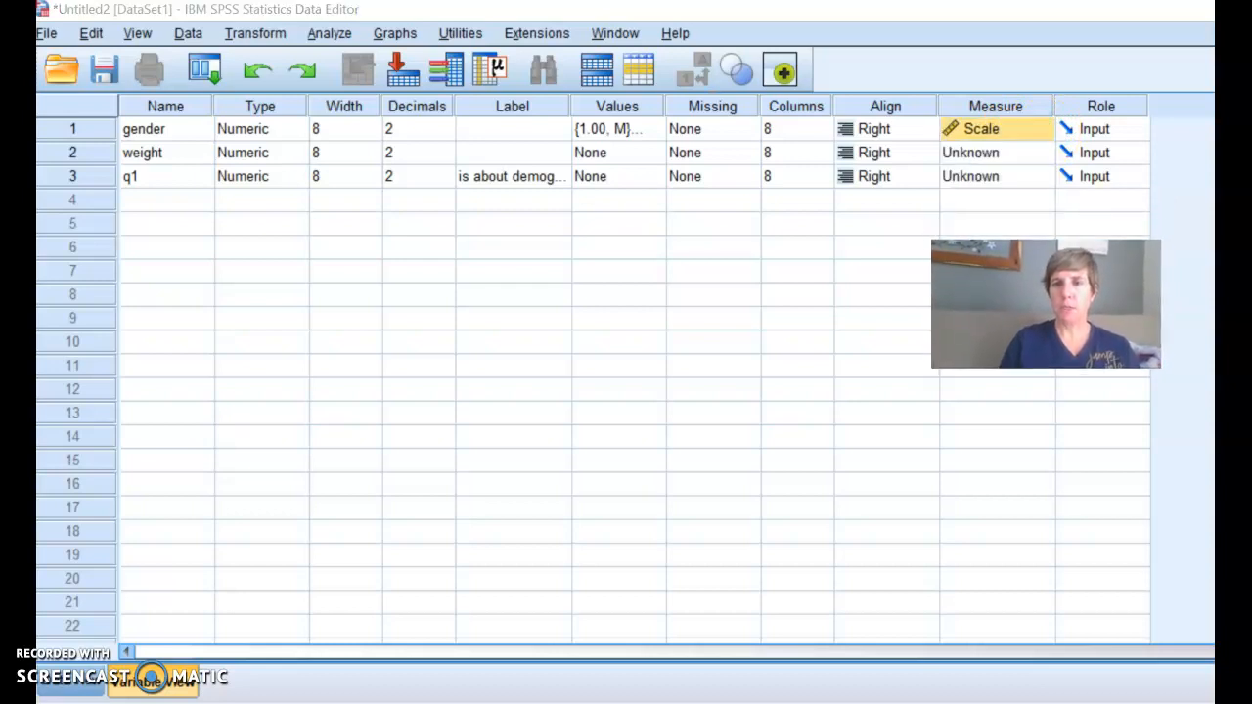
click(1039, 130)
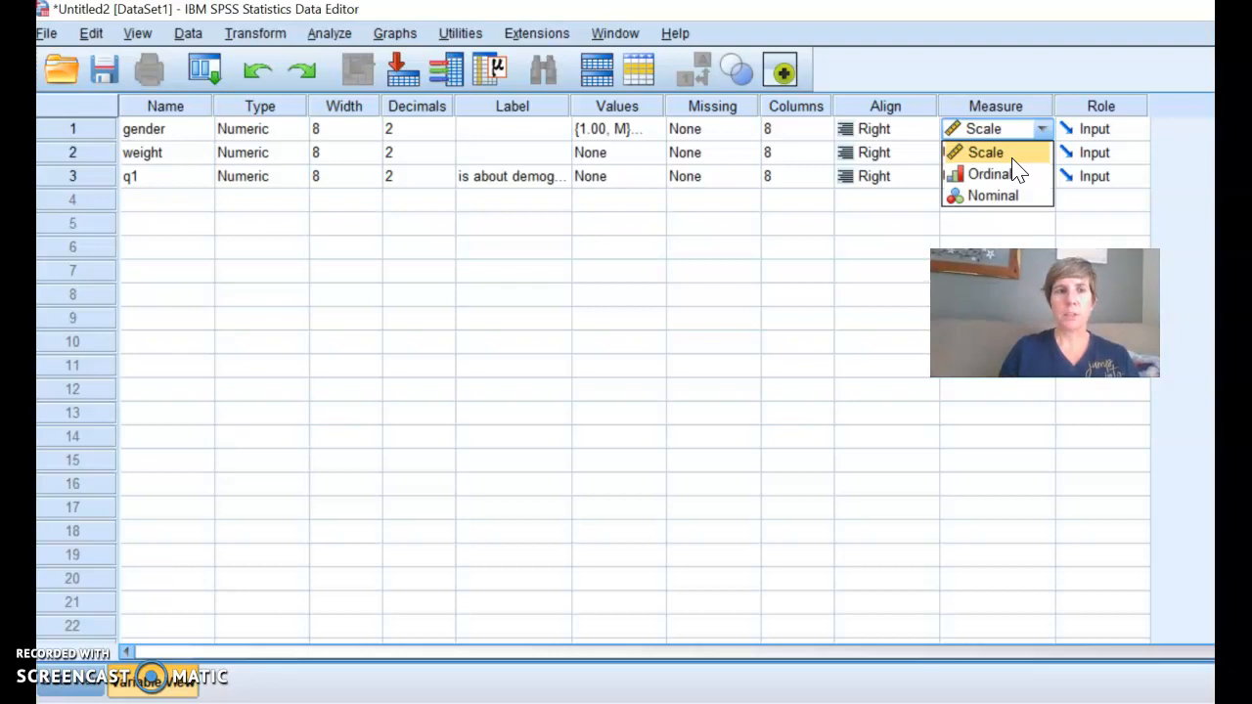
click(1007, 195)
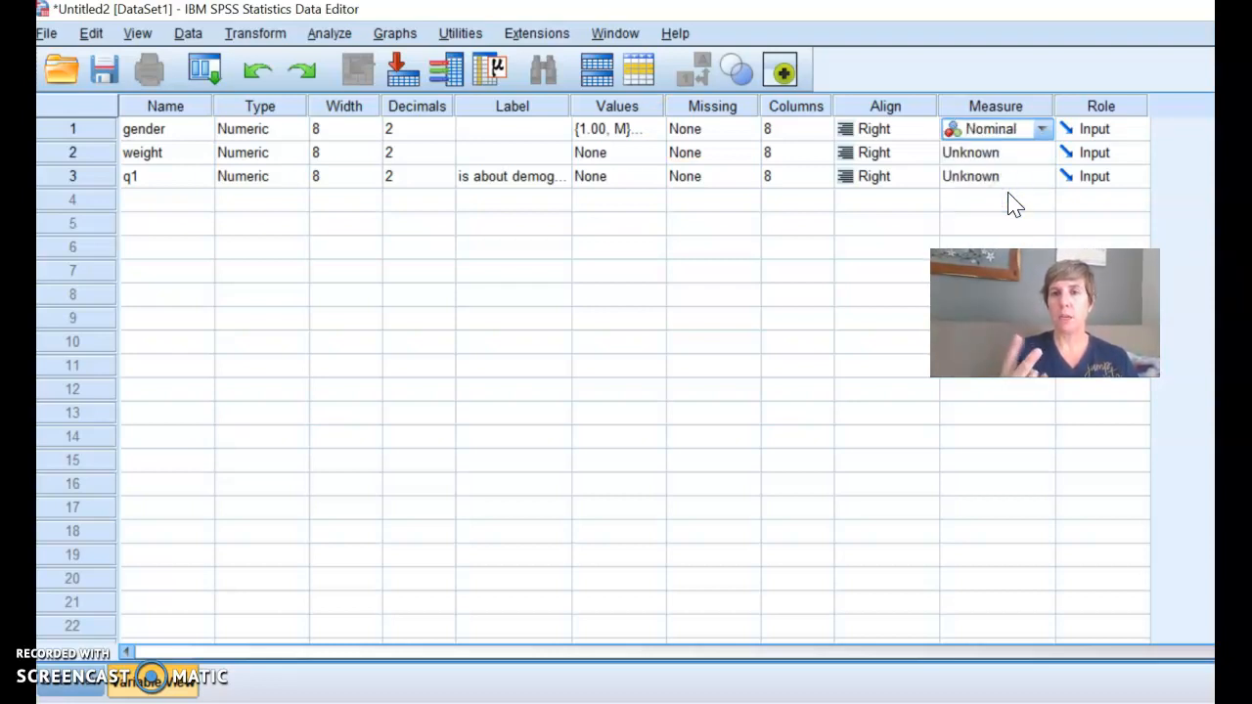
- Set the measurement level of weight and q1 to Scale and switch to Data View
click(1017, 154)
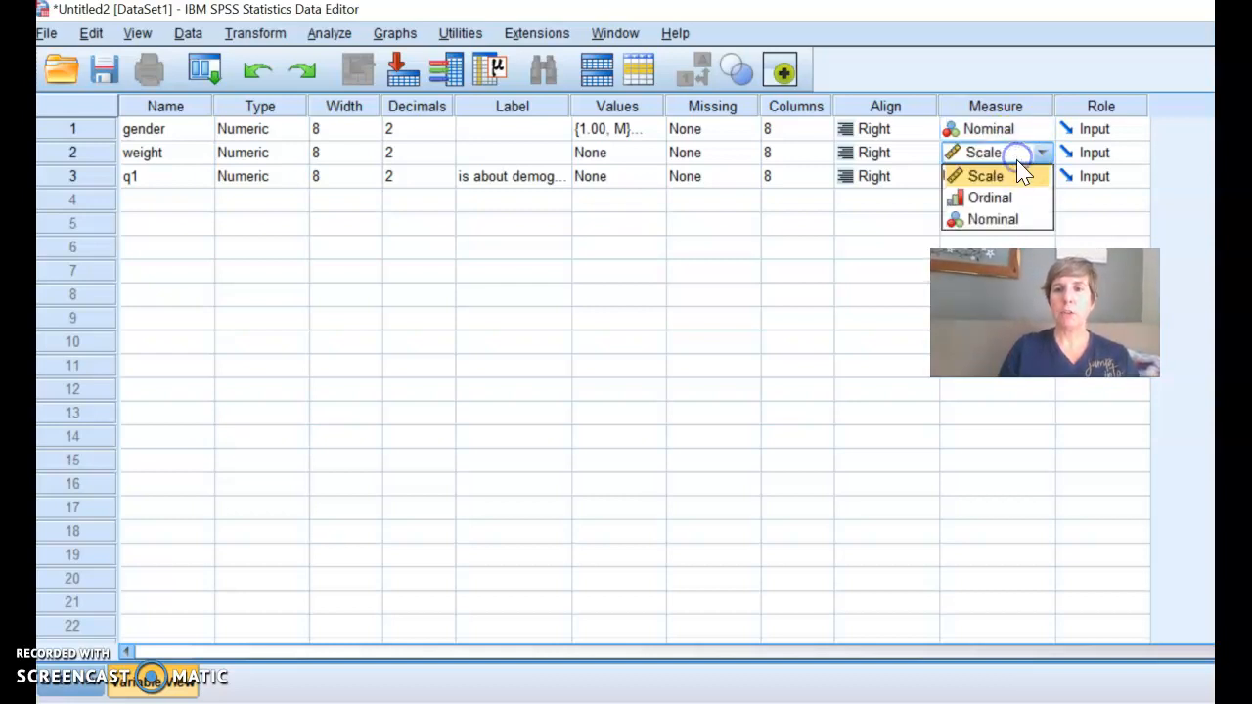
click(1013, 180)
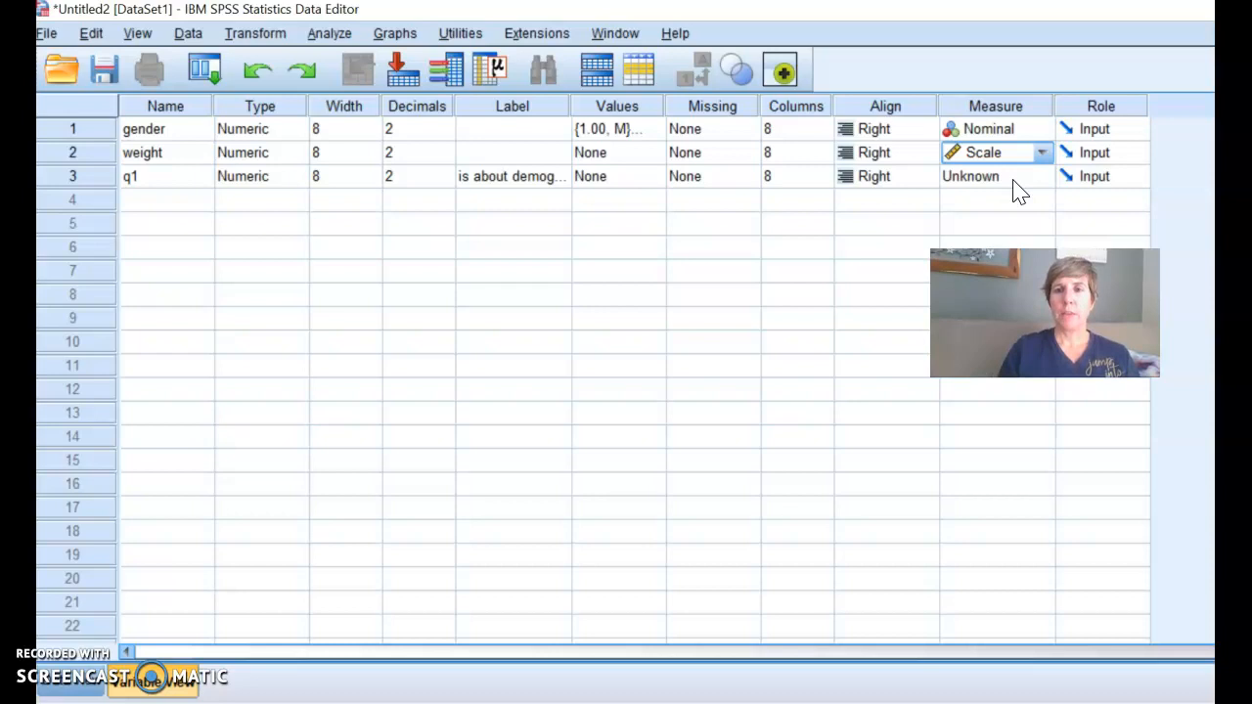
click(1014, 180)
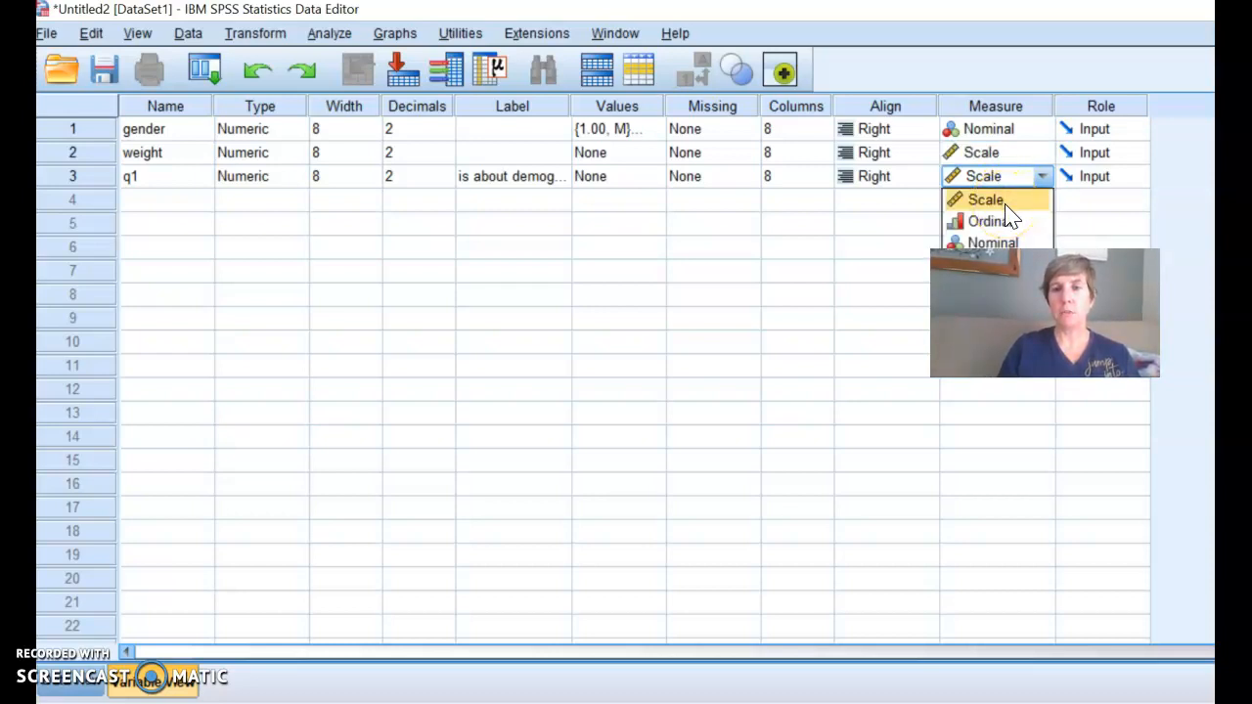
click(1006, 205)
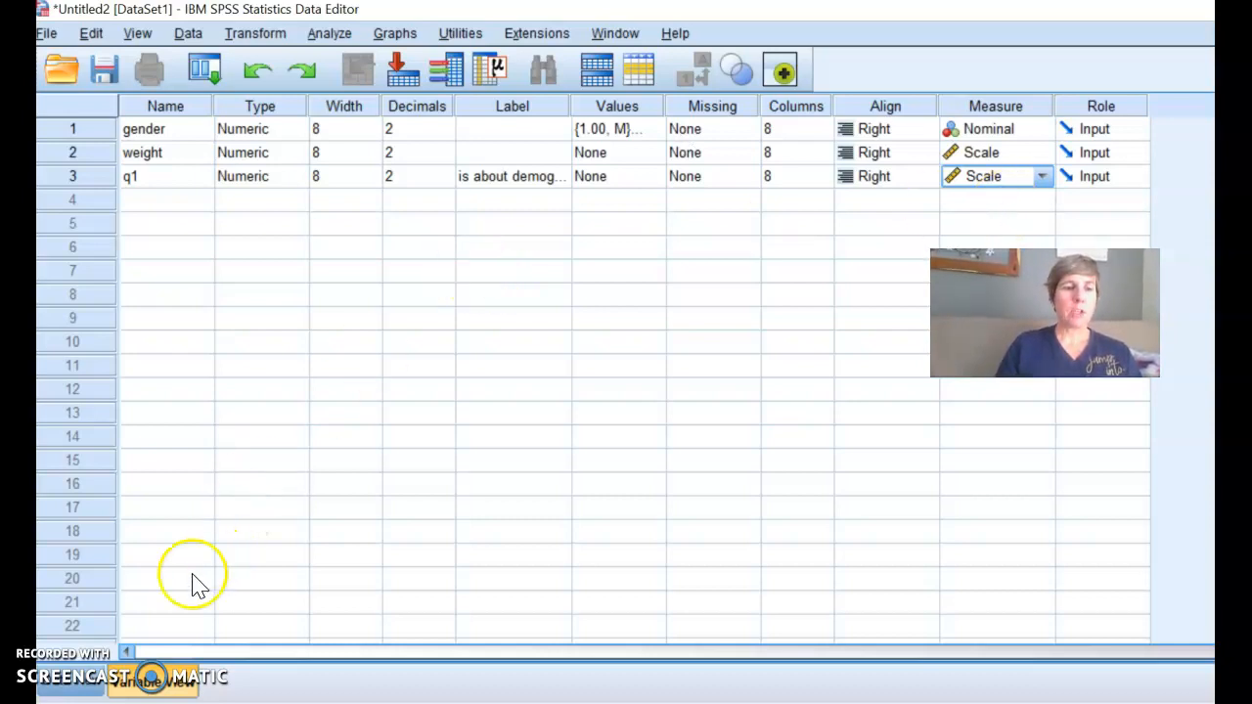
click(70, 682)
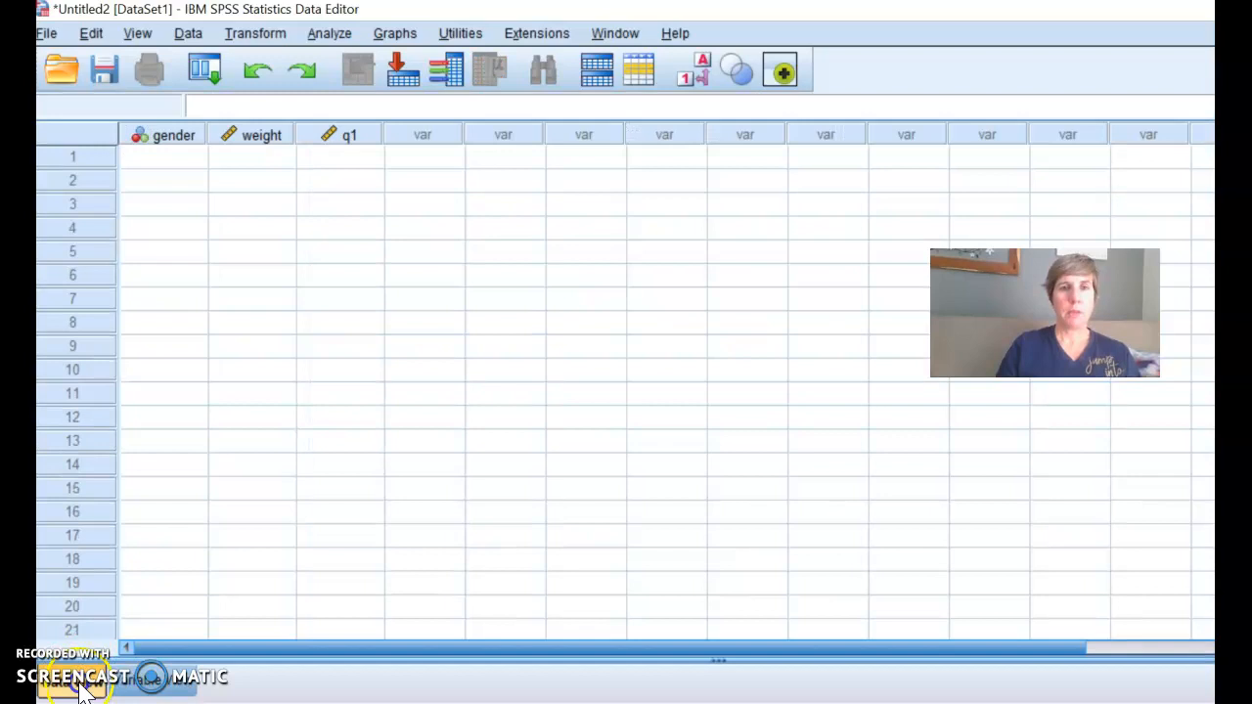
- Try to enter the letter m as the gender of the first case
click(186, 160)
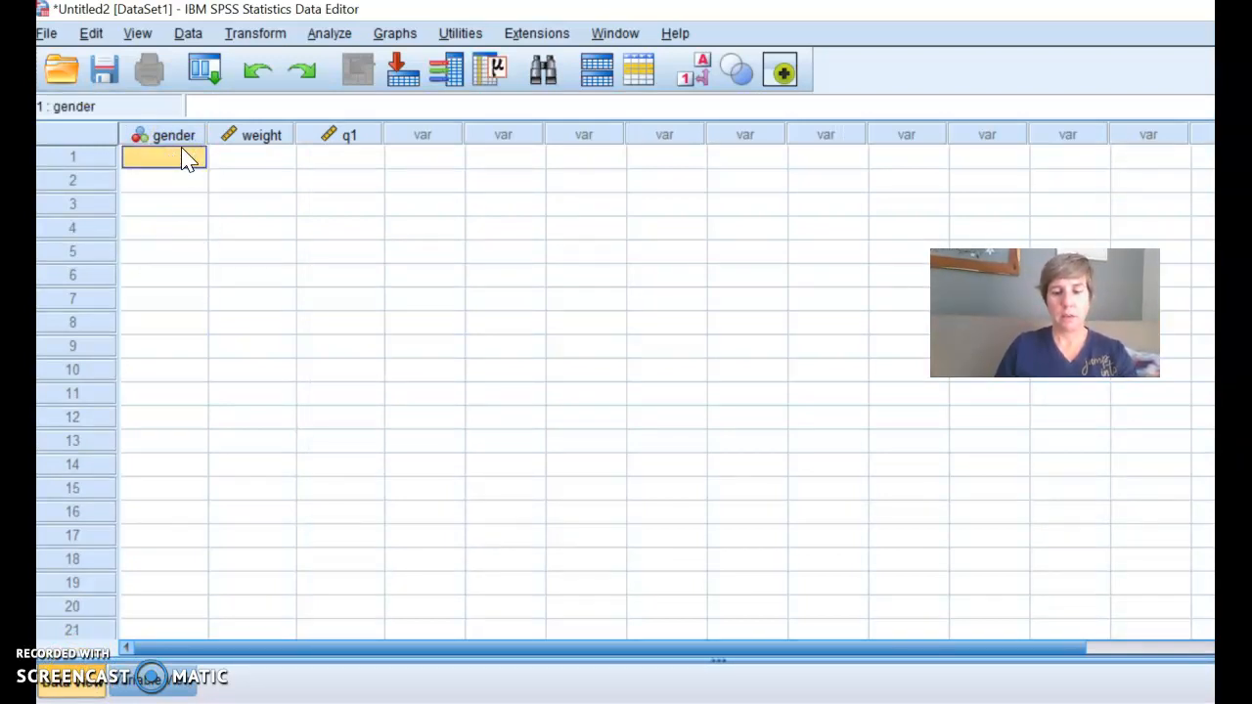
text(m)
key(Return)
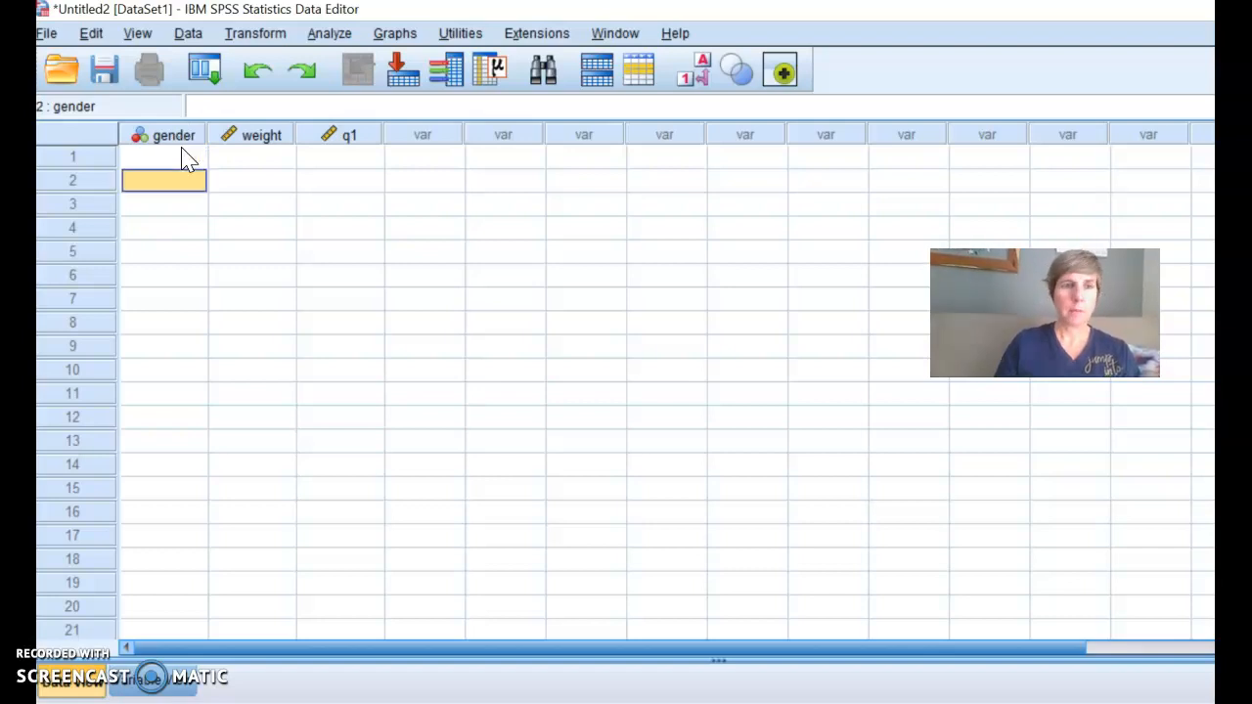
- Enter 1 as the gender value for cases 1 to 4
click(187, 160)
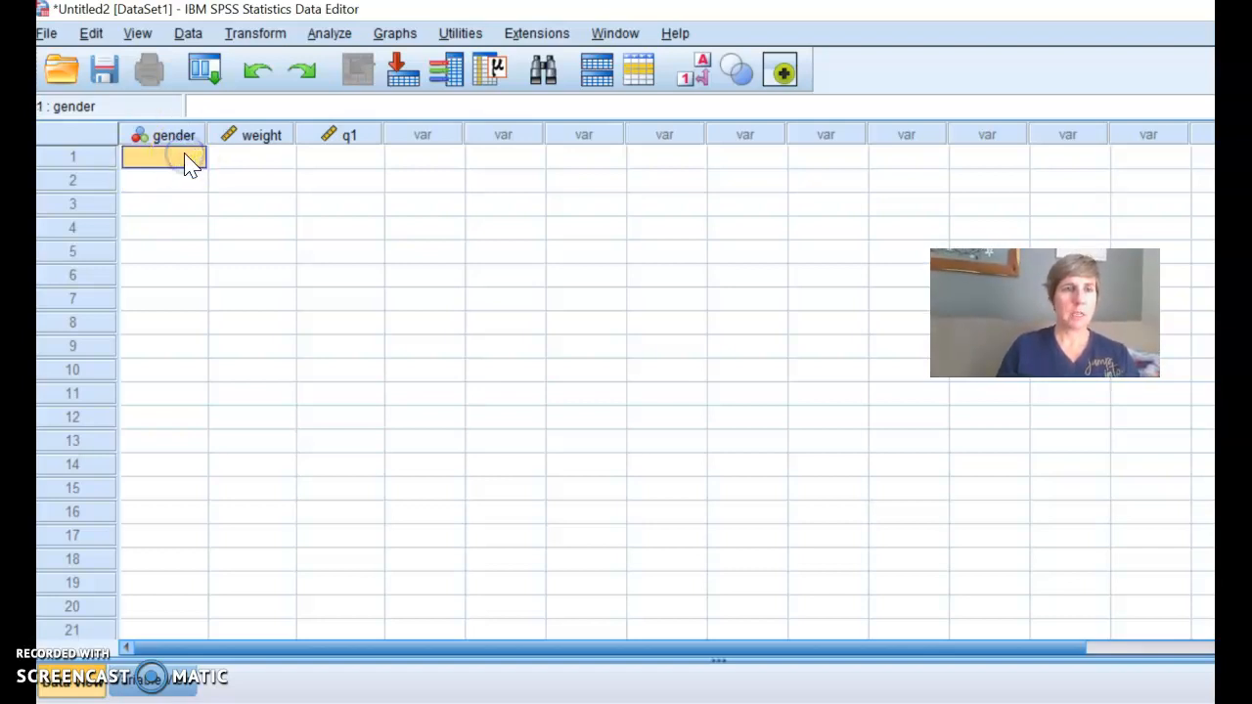
text(1)
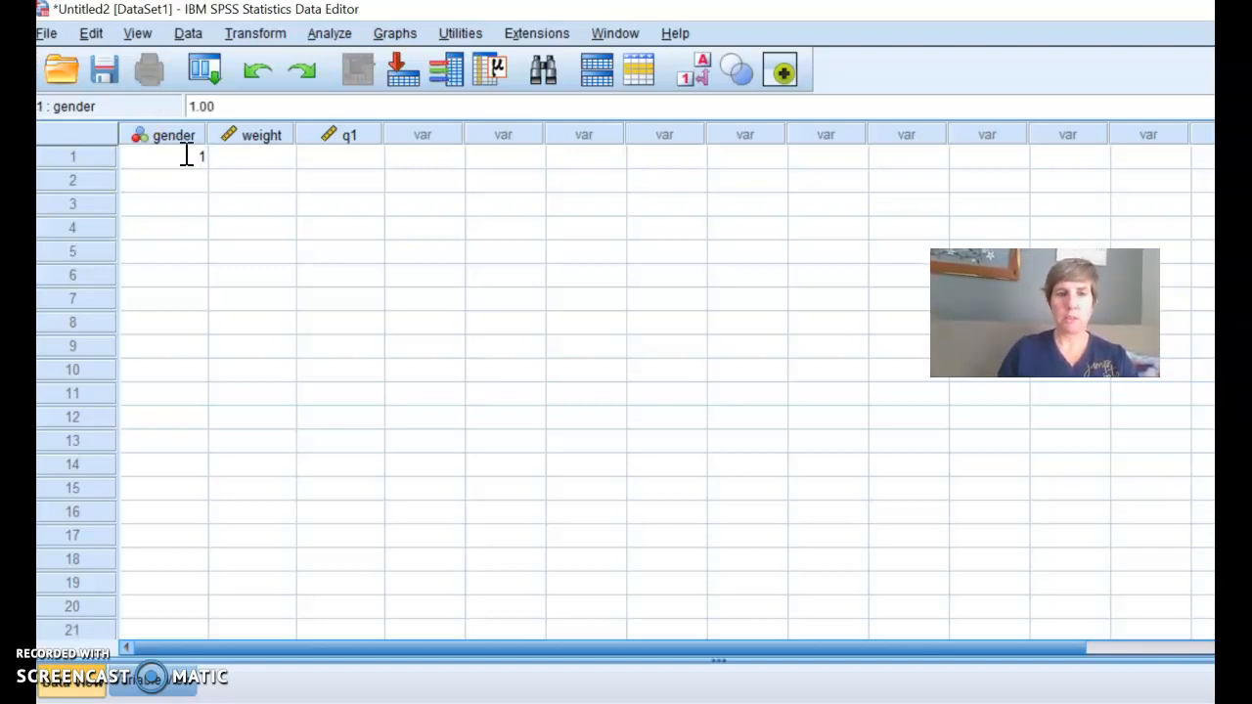
key(Return)
text(1)
key(Return)
text(1)
key(Return)
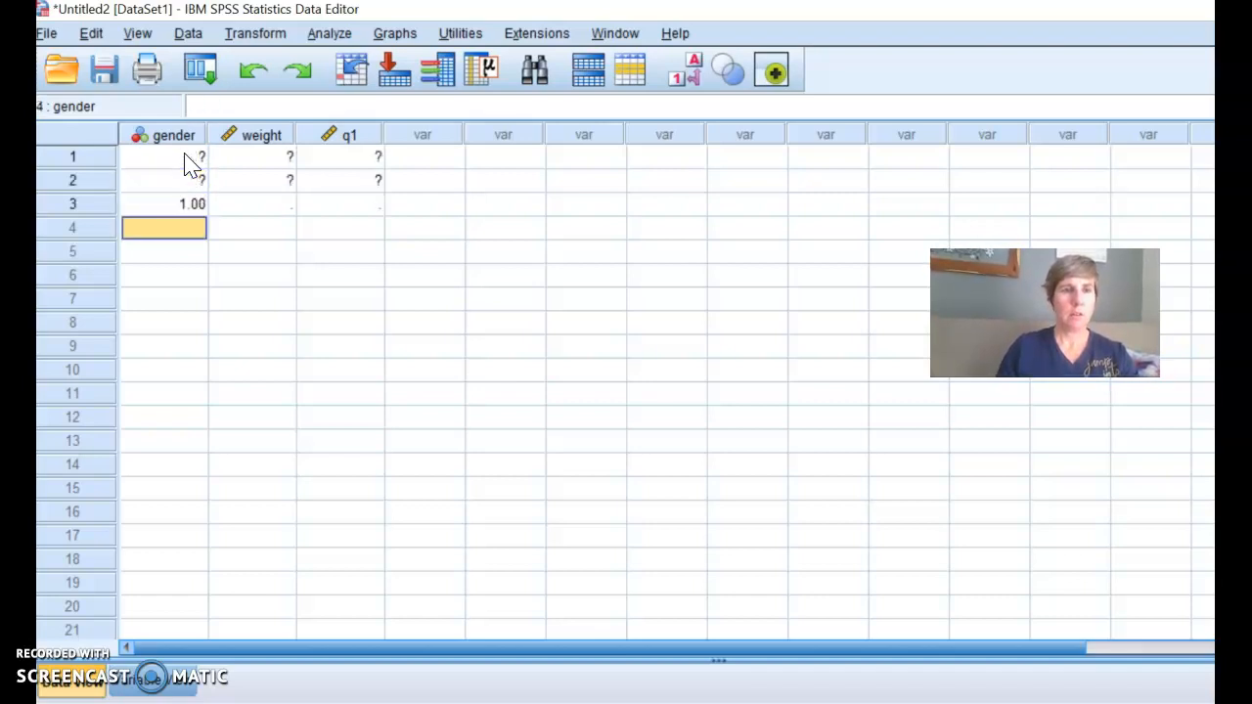
text(1)
key(Return)
- Enter 2 as the gender value for cases 5 to 7, correcting the mistyped 22 in case 5
text(22)
key(Return)
text(2)
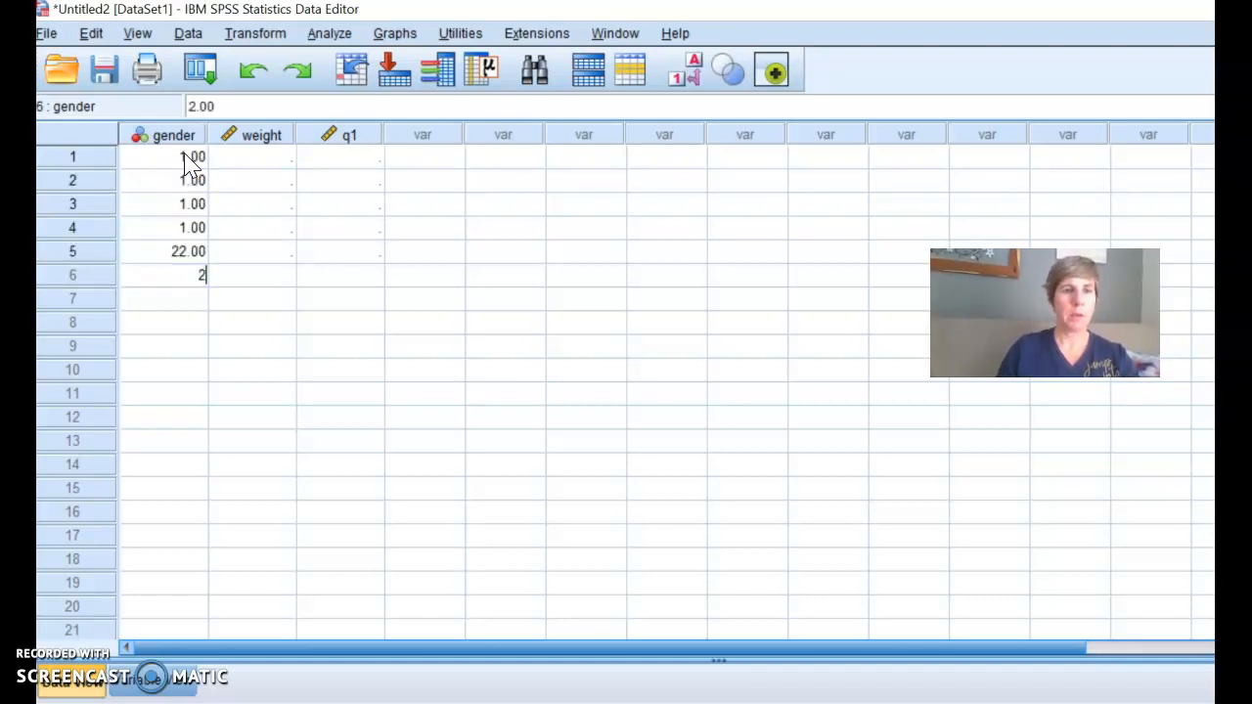
click(186, 252)
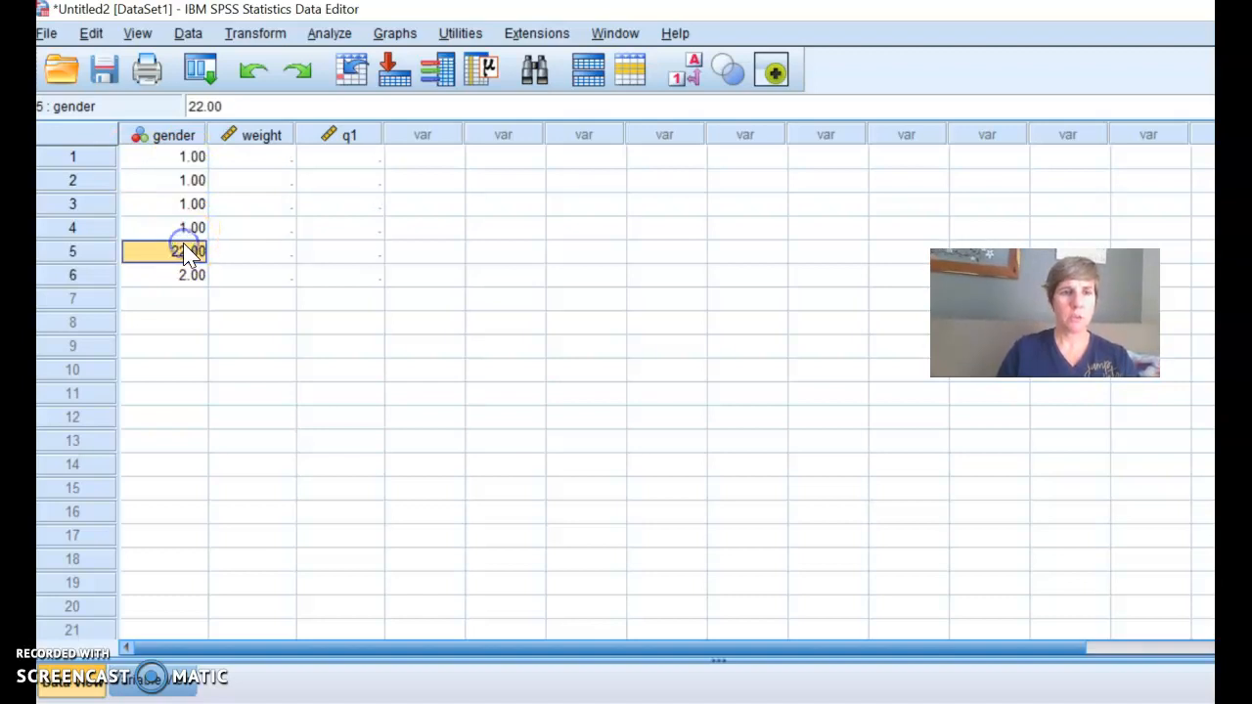
text(2)
key(Return)
key(Return)
text(2)
click(265, 321)
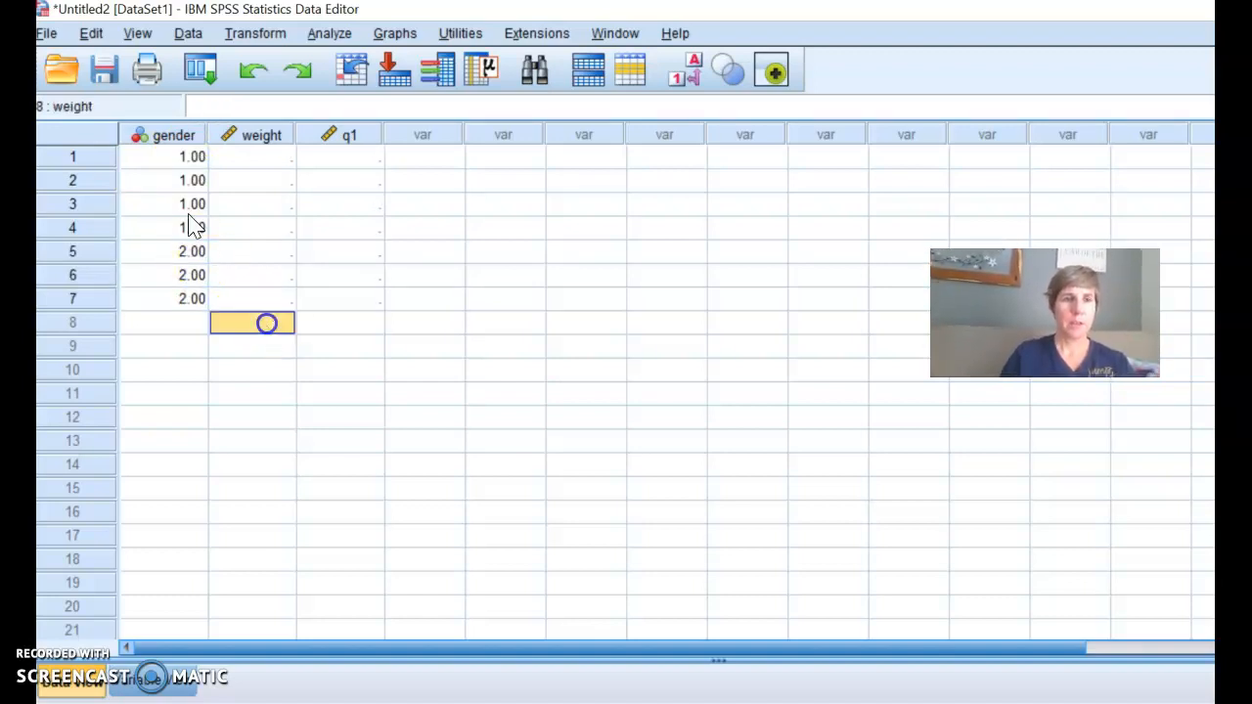
- Display the gender data as value labels and switch back to the numeric codes
click(698, 73)
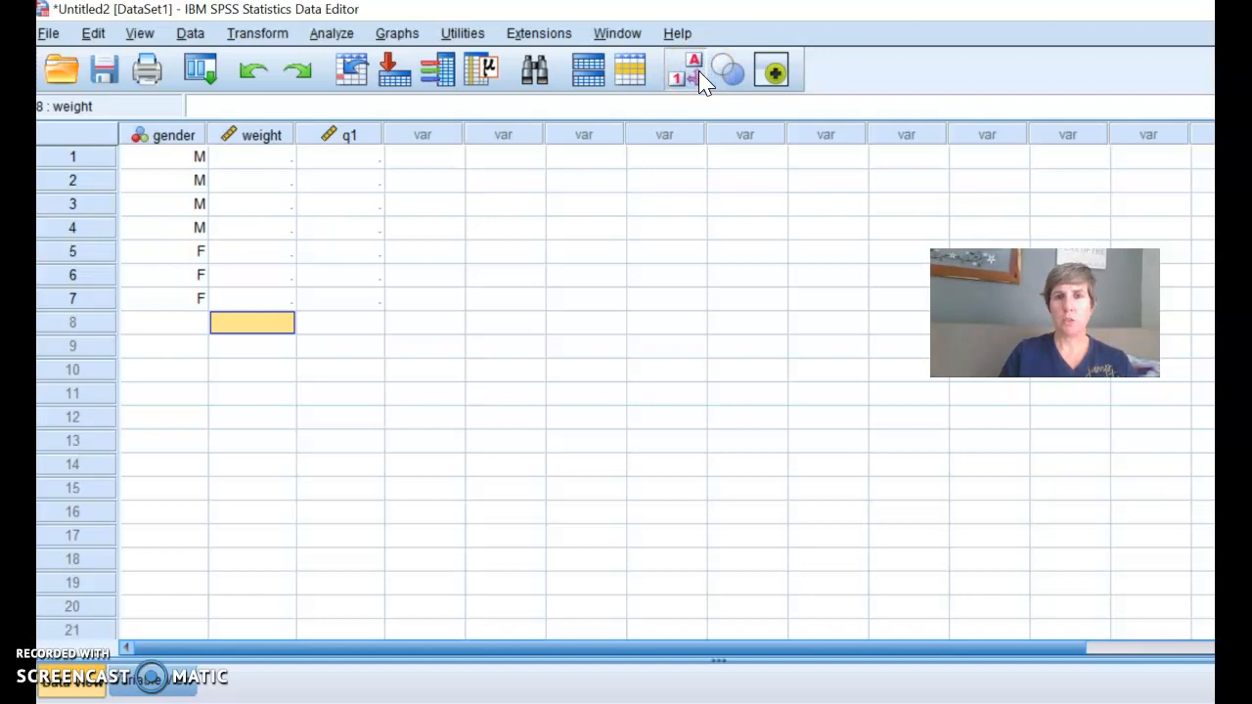
click(698, 71)
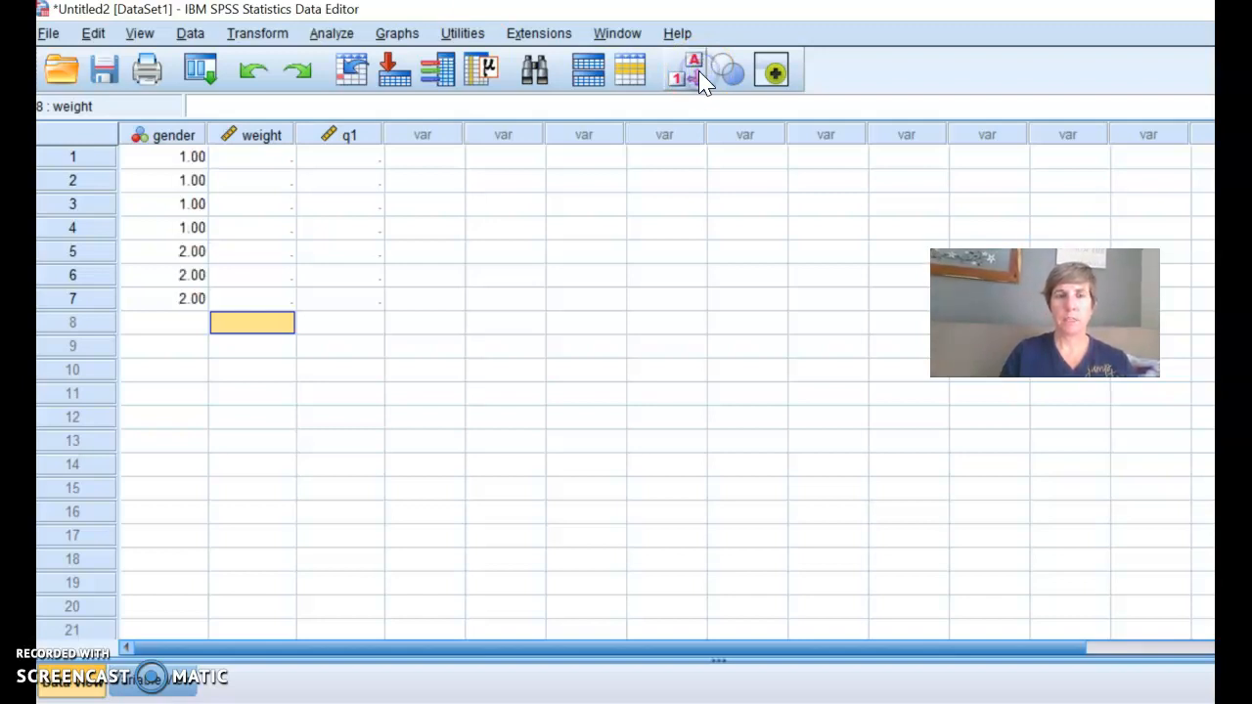
- Enter the weights 123, 125, 134, 122, 100, 145 and 134 for cases 1 to 7
click(291, 160)
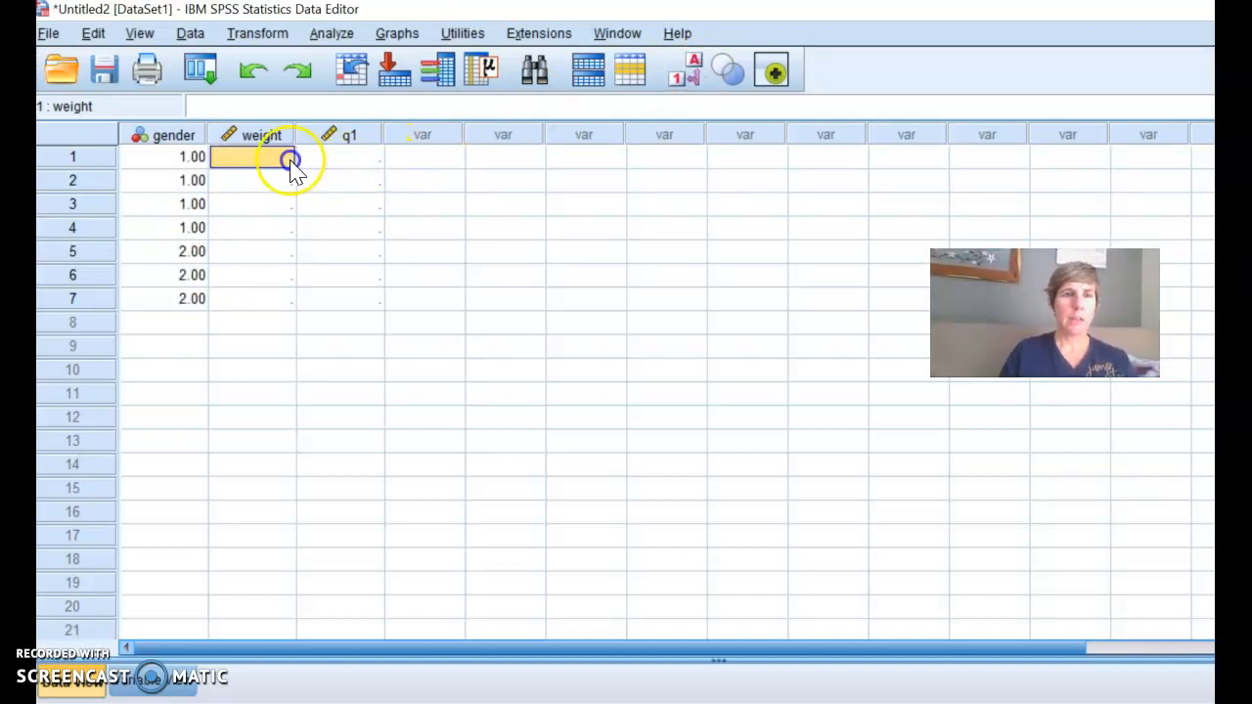
text(123)
key(Return)
text(125)
key(Return)
text(134)
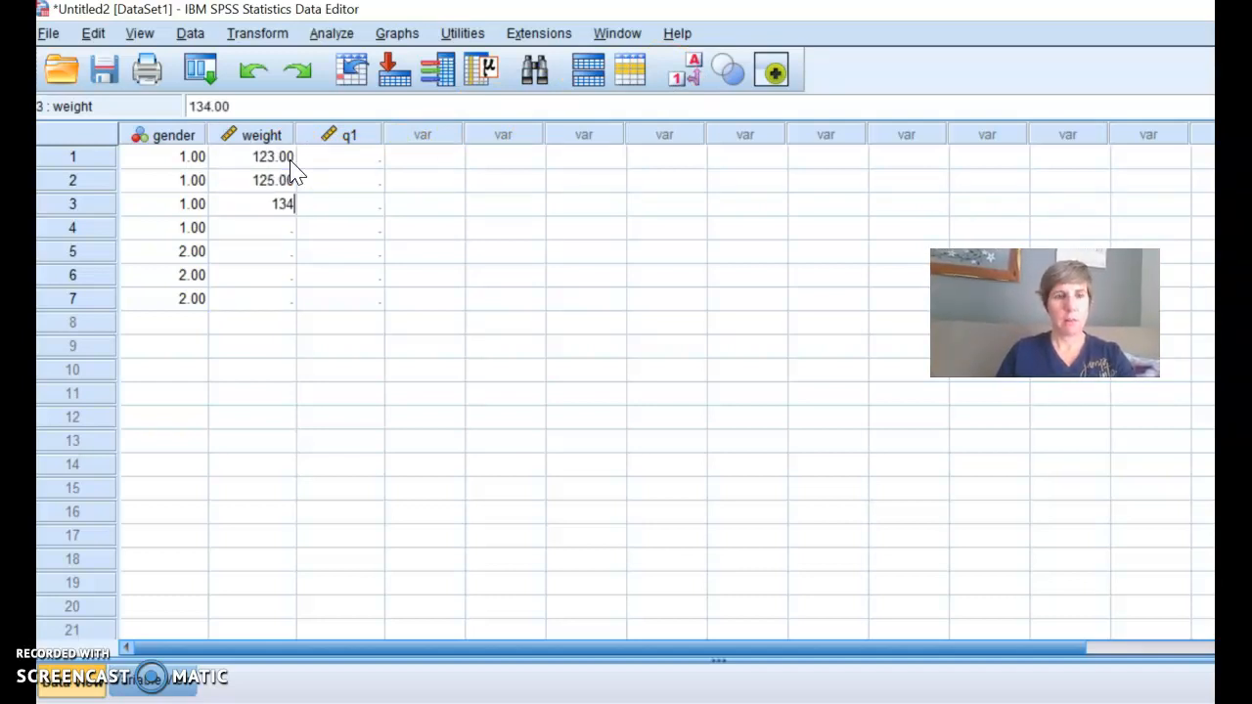
key(Return)
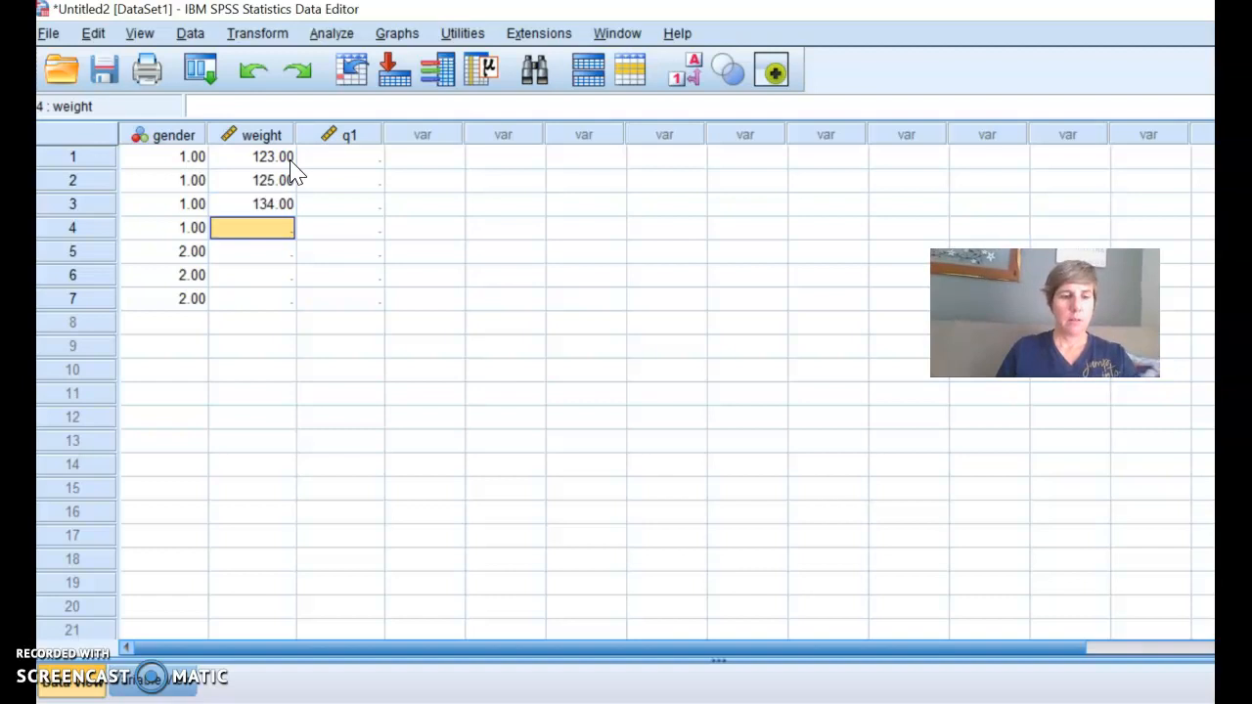
text(122)
key(Return)
text(100)
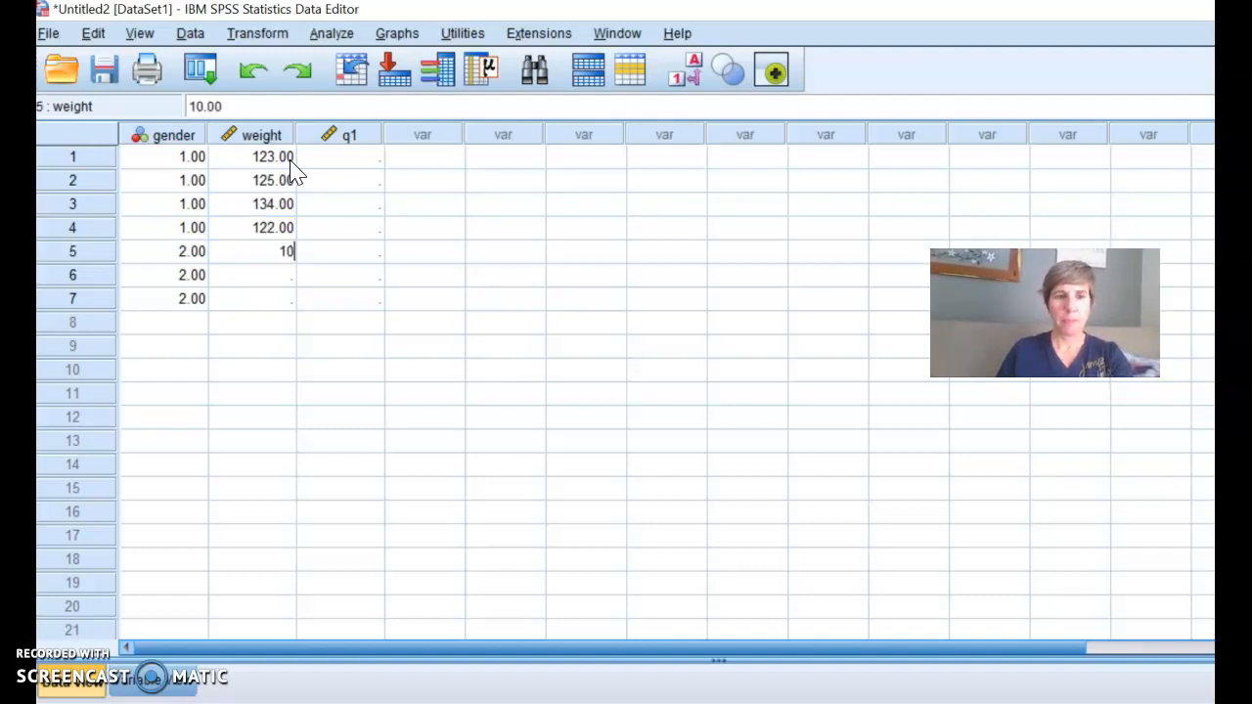
key(Return)
text(145)
key(Return)
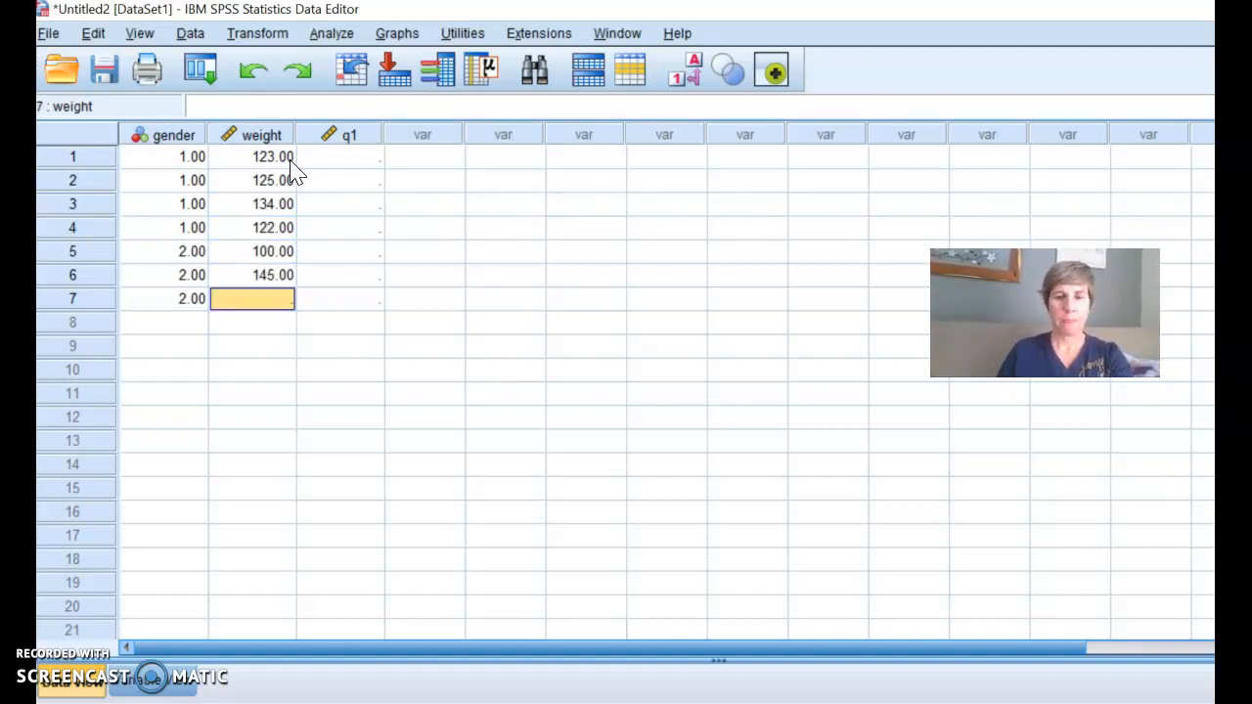
text(134)
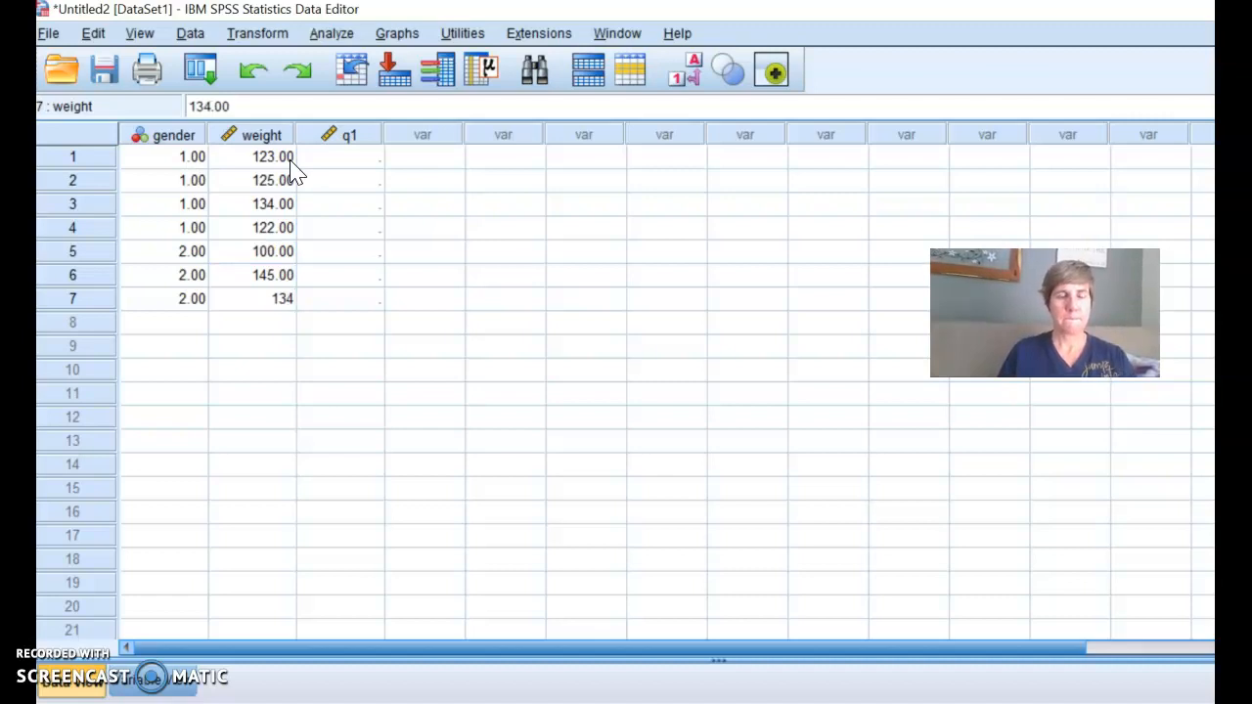
key(Return)
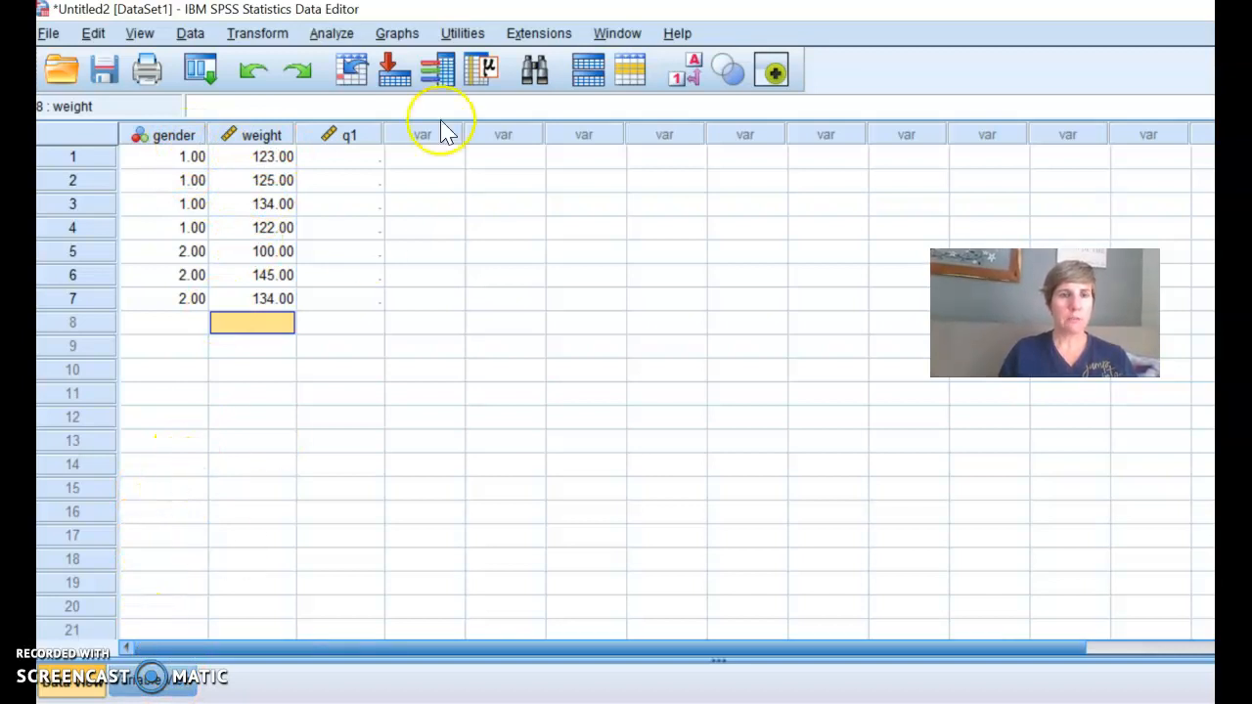
- Enter 3, 4 and 5 for the first three cases in the undefined column beside q1
click(438, 160)
text(3)
key(Return)
text(4)
key(Return)
text(5)
key(Return)
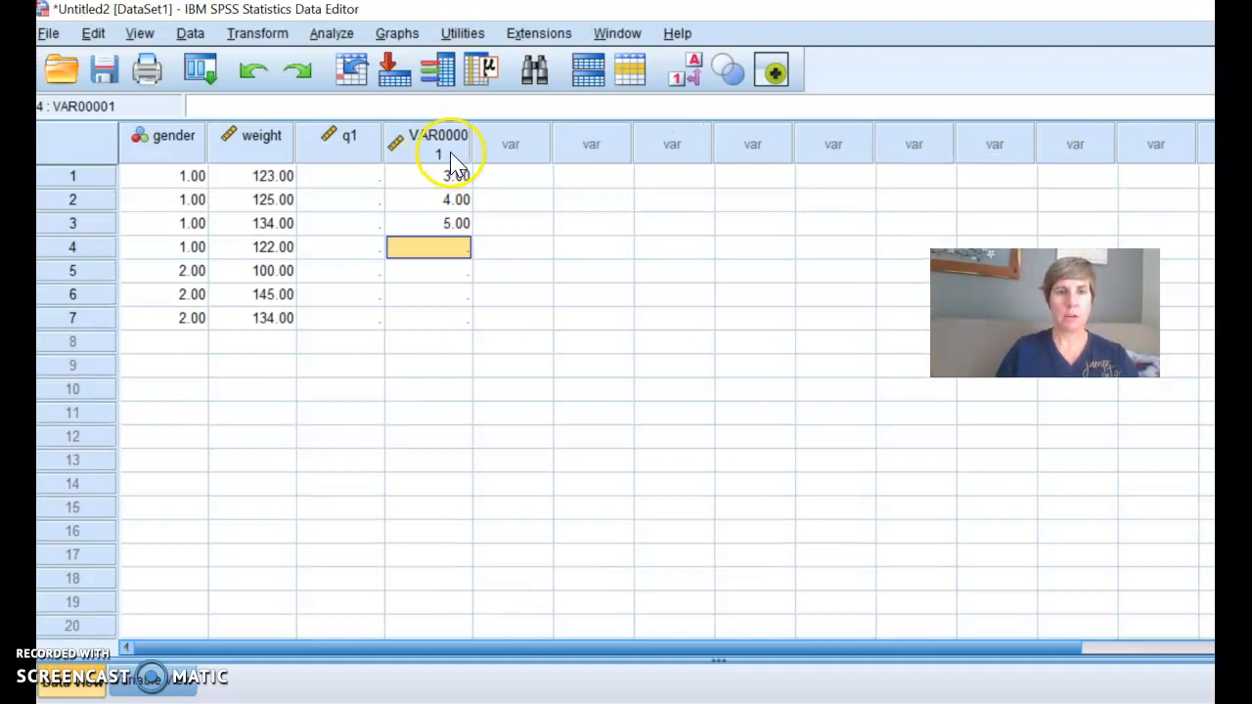
- Check the fourth variable's definition in Variable View and return to the data
click(156, 682)
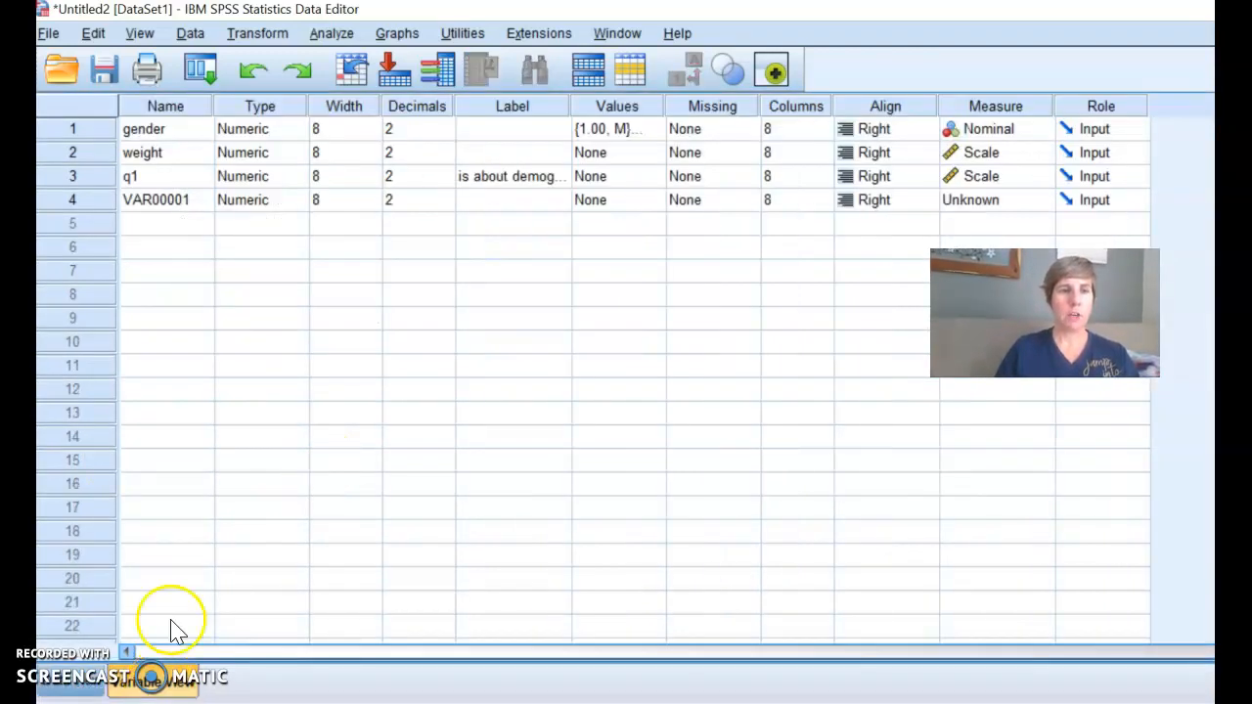
click(168, 202)
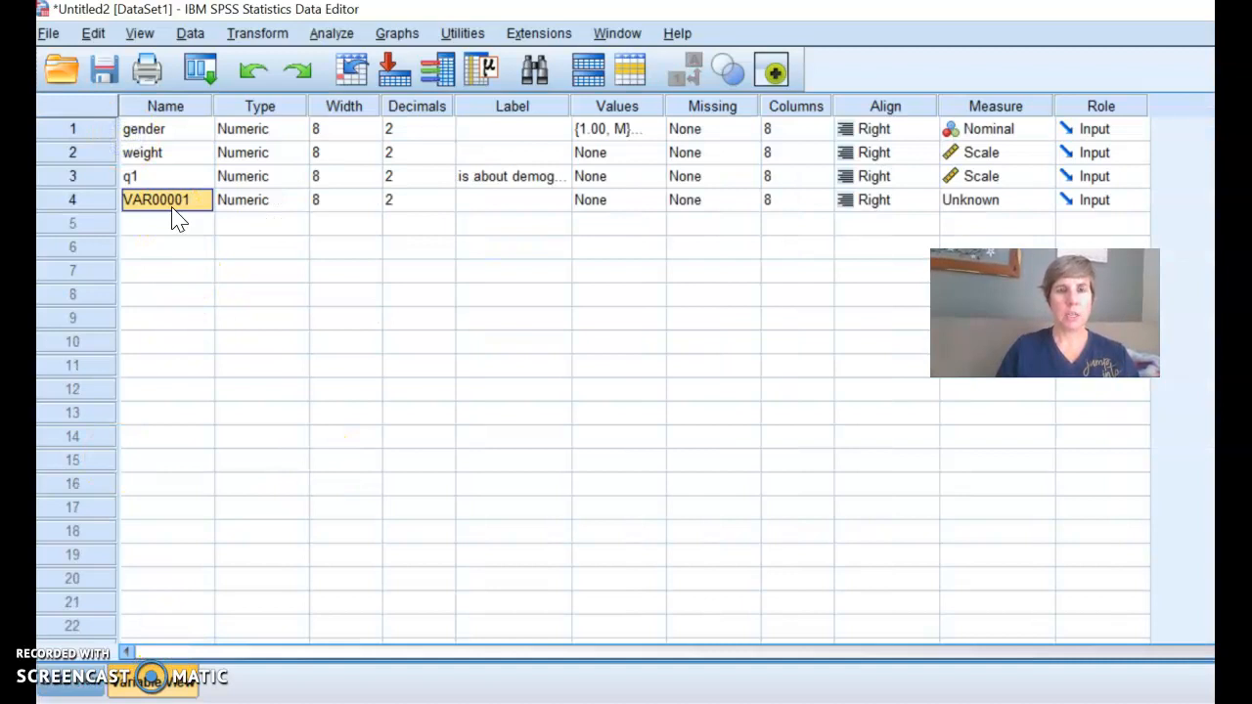
click(73, 684)
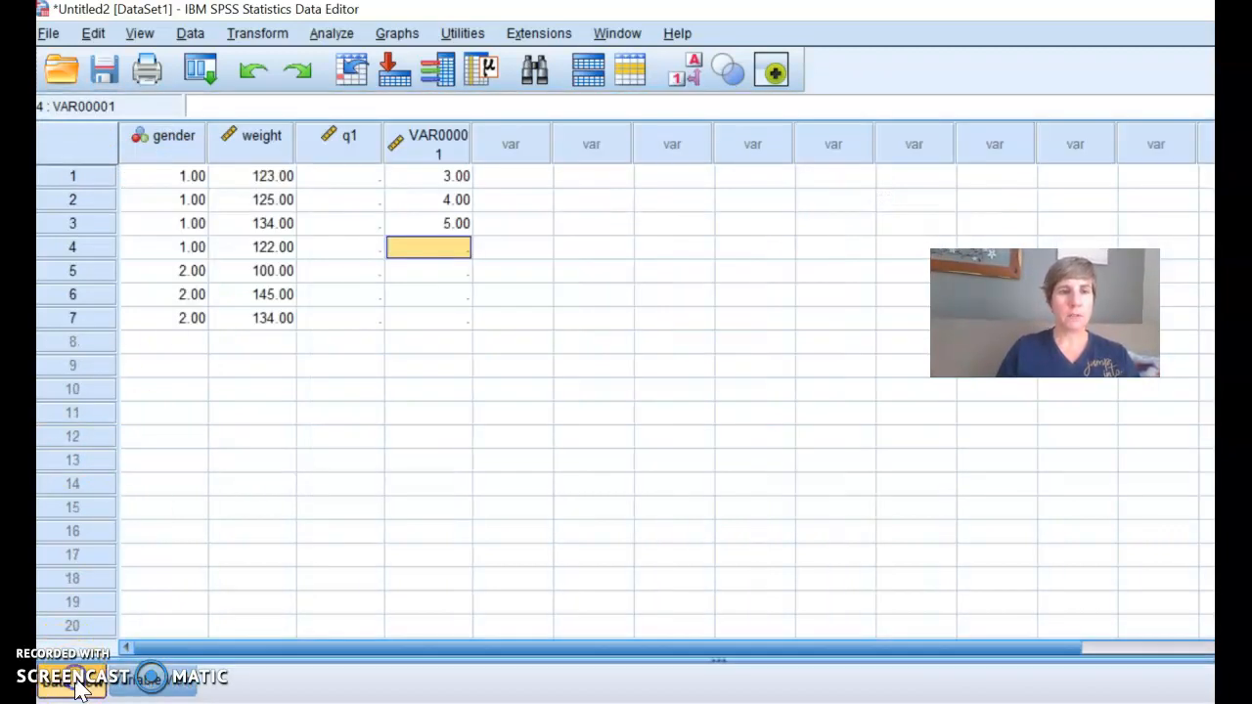